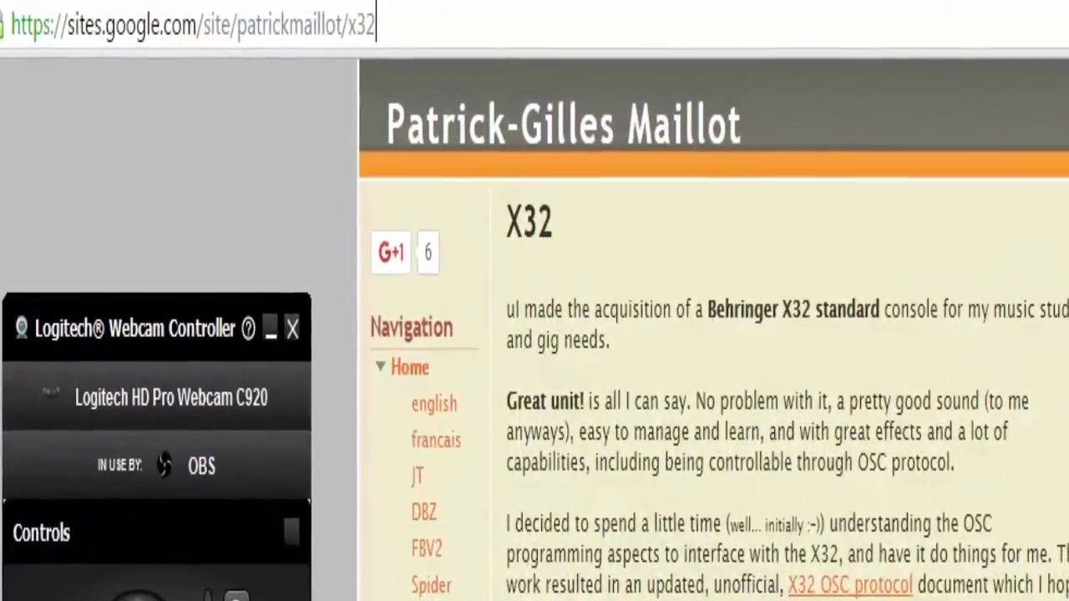
# - Scroll the X32 page past the emulator and X32SetScene entries to the X32Reaper section
pyautogui.scroll(-4, 710, 334)
pyautogui.scroll(-20, 710, 334)
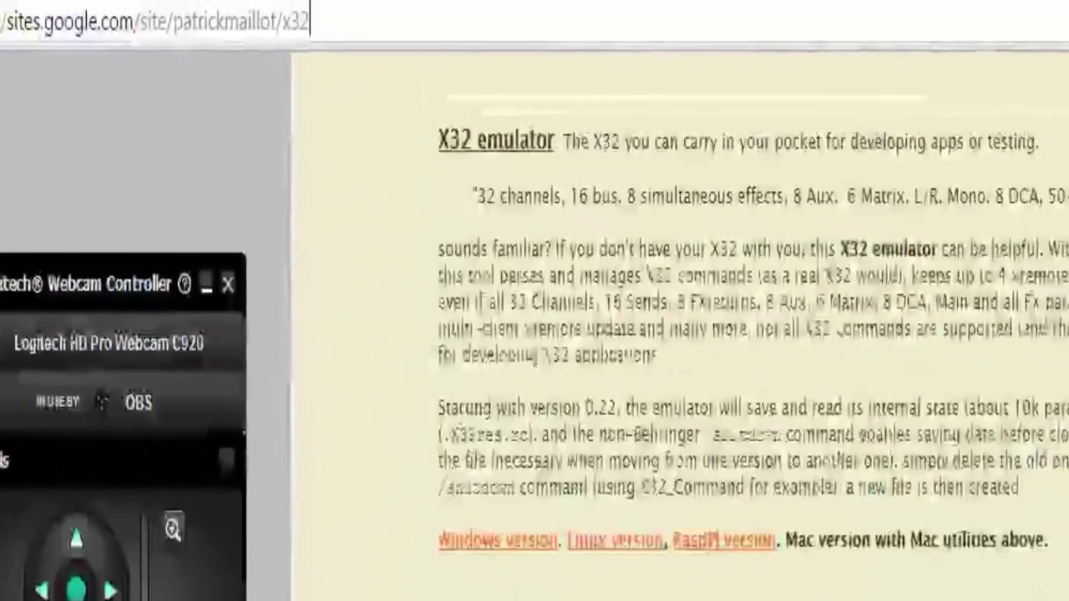
pyautogui.scroll(-20, 710, 334)
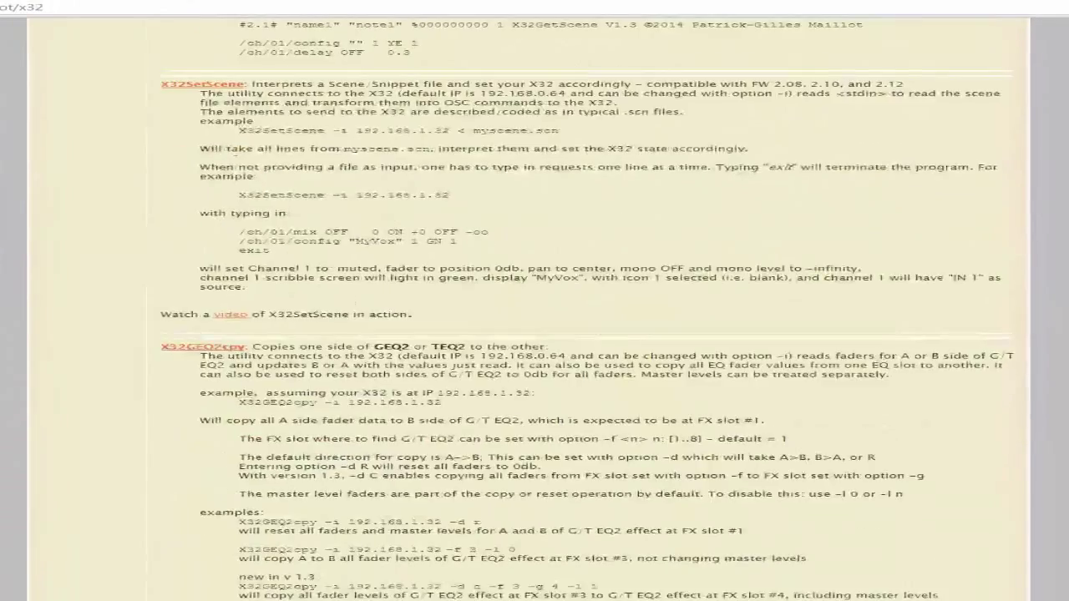
pyautogui.scroll(-5, 534, 334)
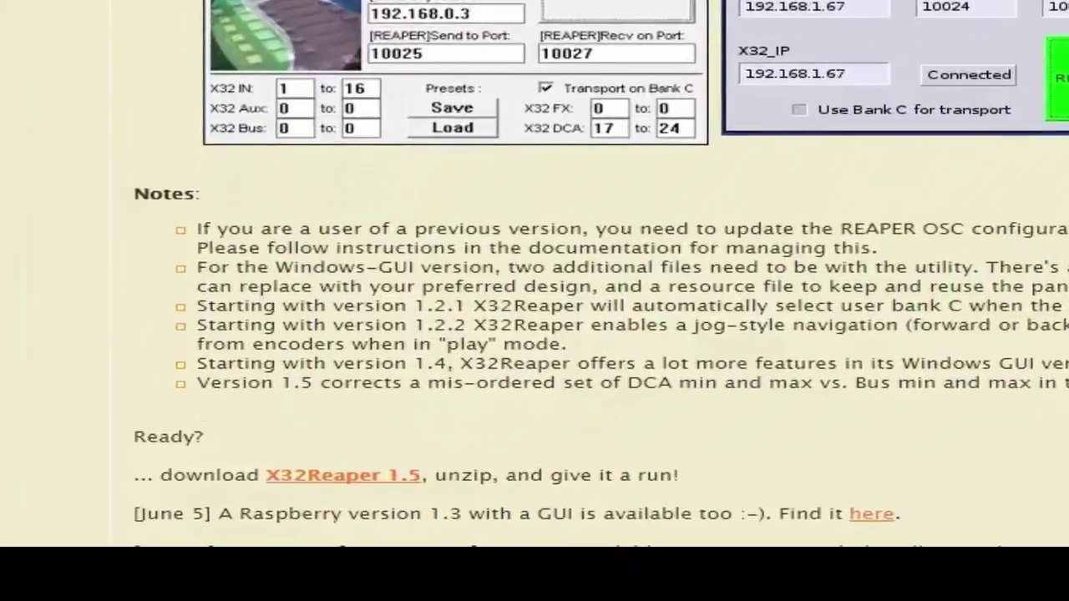
pyautogui.scroll(-5, 534, 250)
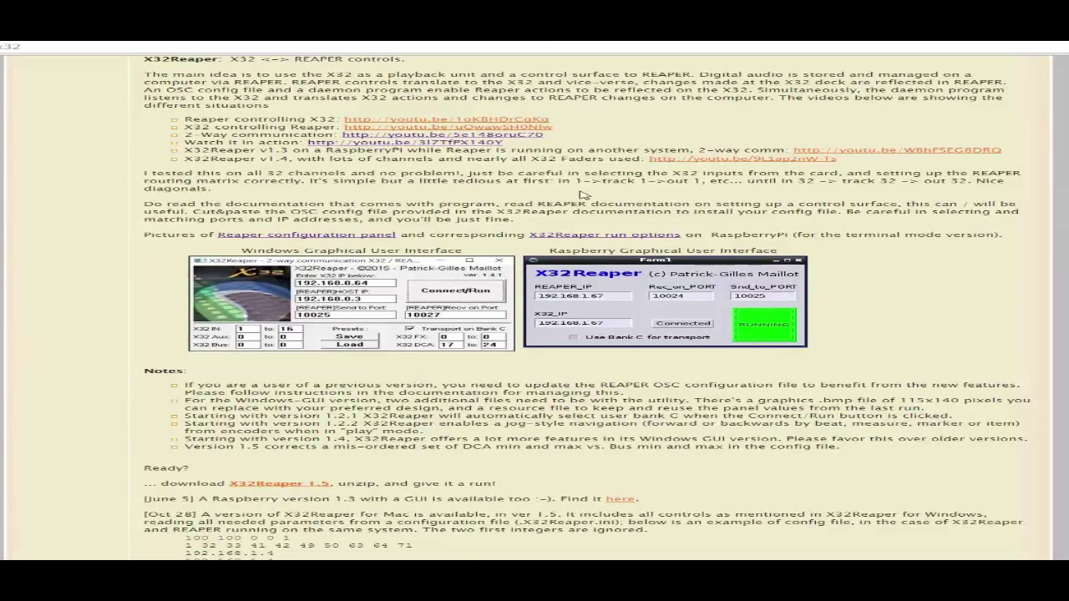
# - Switch to the Explorer window at REAPER's OSC folder and nudge it into place
pyautogui.hotkey('alt', 'Tab')
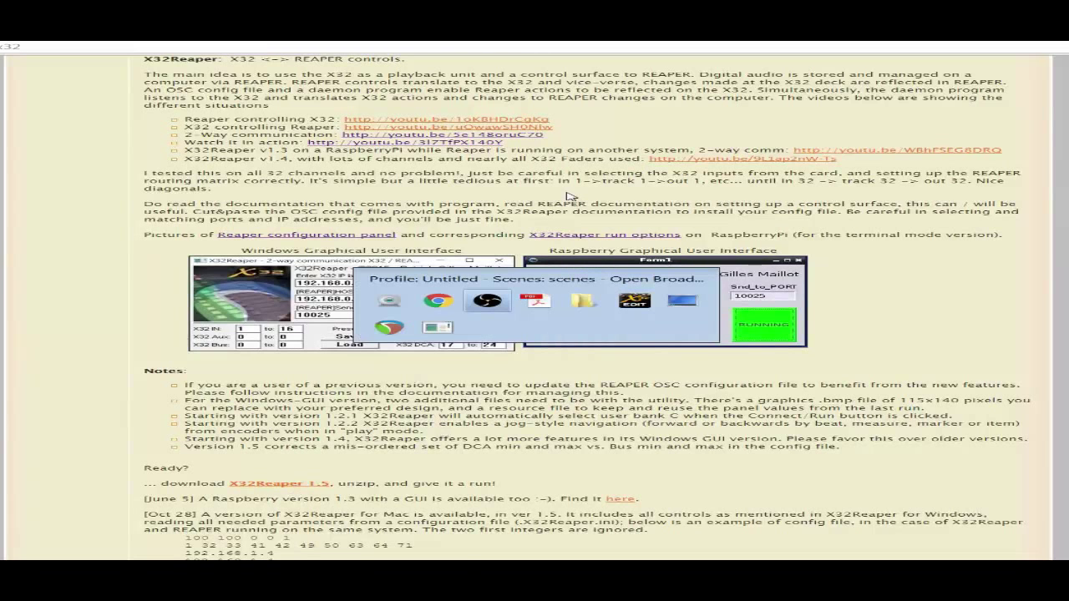
pyautogui.hotkey('alt', 'Tab')
pyautogui.hotkey('alt', 'Tab')
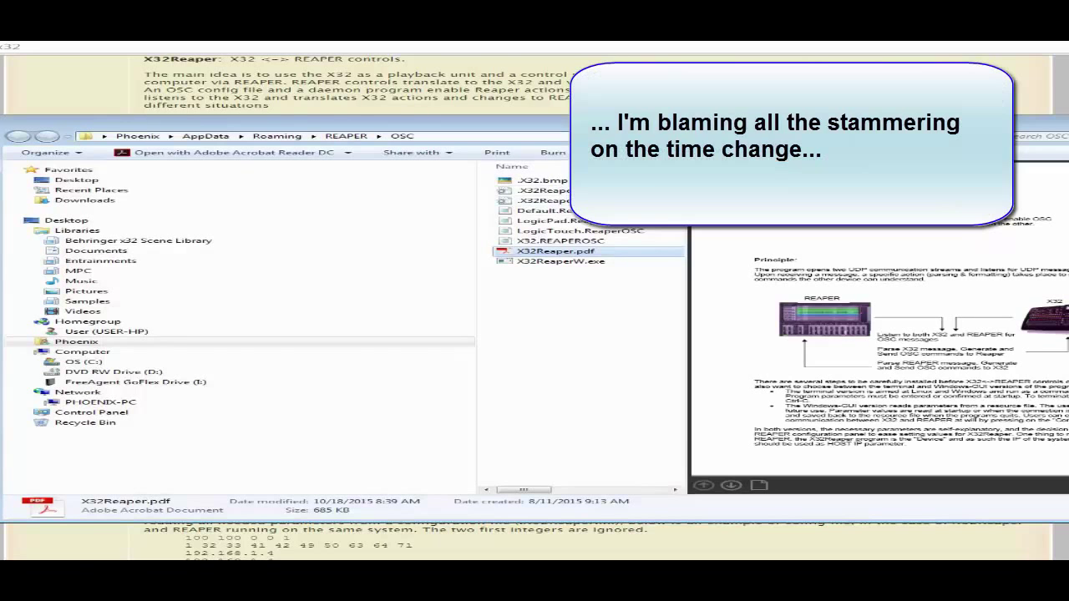
pyautogui.moveTo(610, 130); pyautogui.dragTo(630, 104)
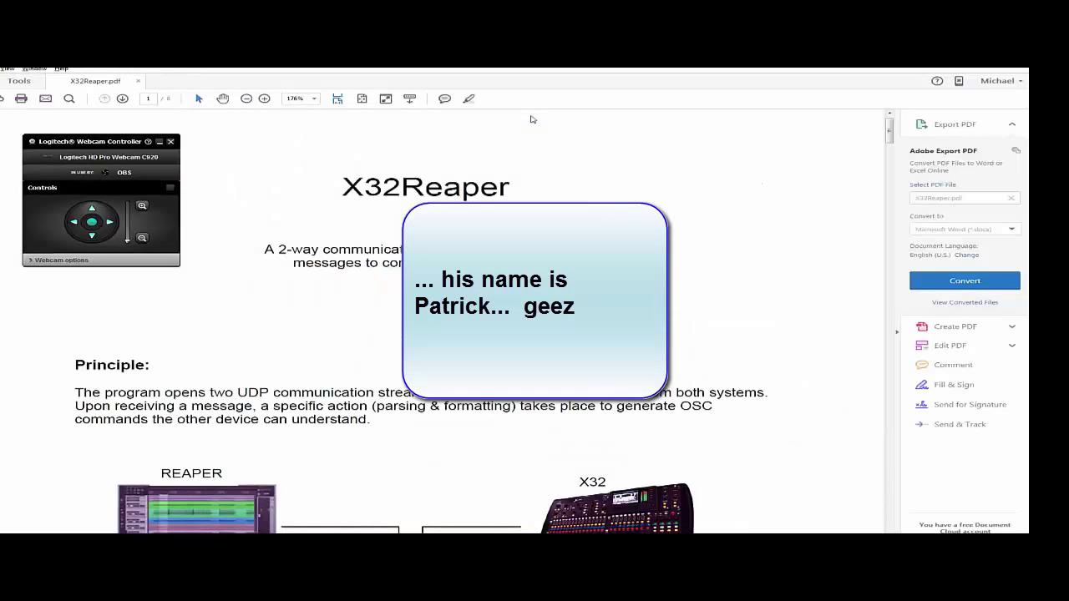
# - Read the guide's page 2 REAPER setup section and settings screenshot, then return to REAPER
pyautogui.scroll(-10, 656, 288)
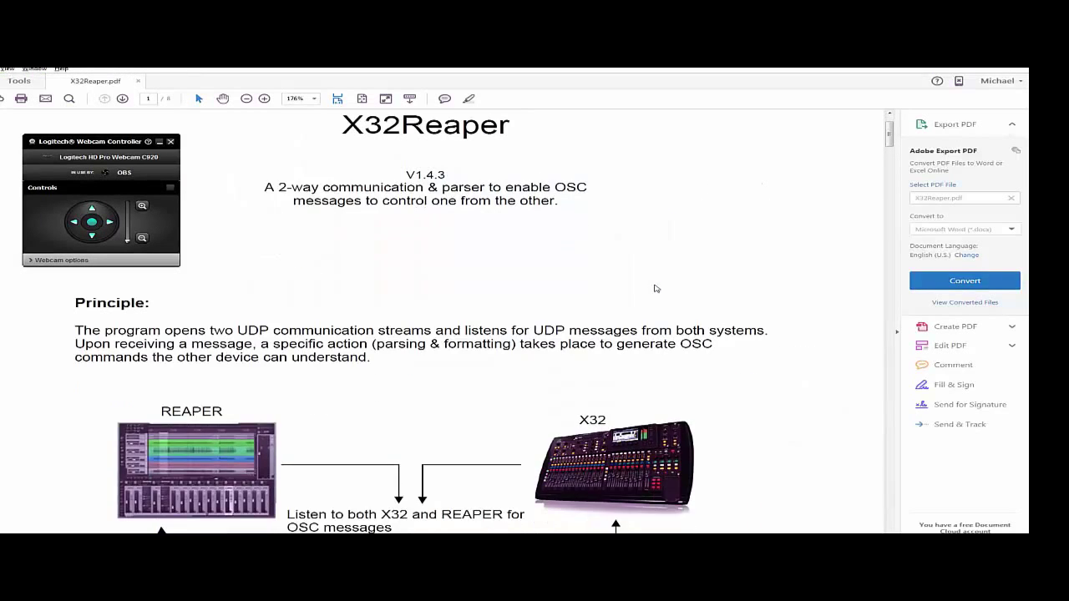
pyautogui.scroll(-9, 655, 288)
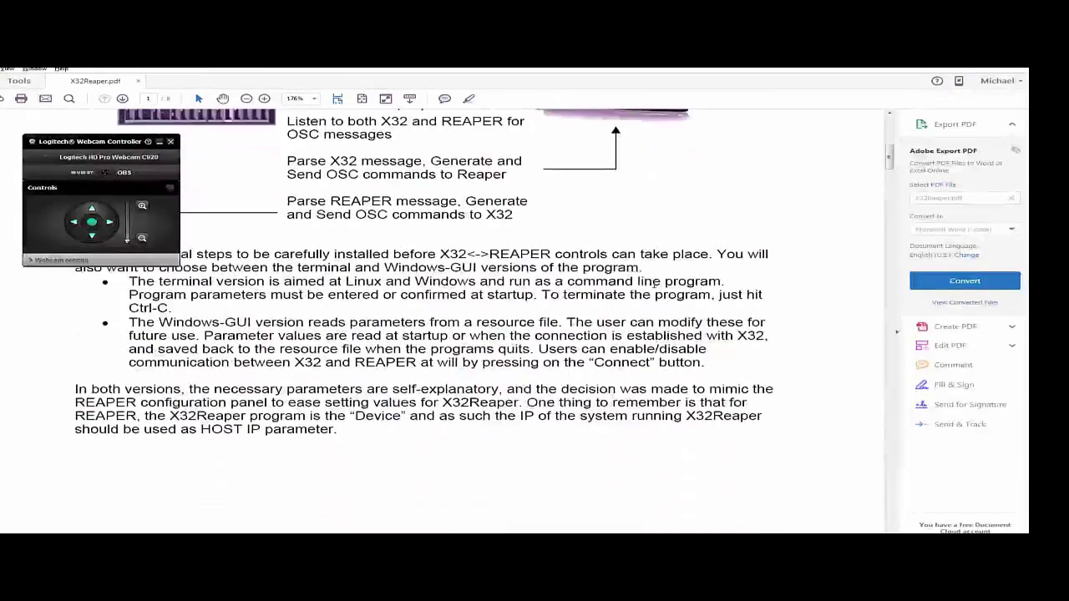
pyautogui.scroll(-3, 656, 289)
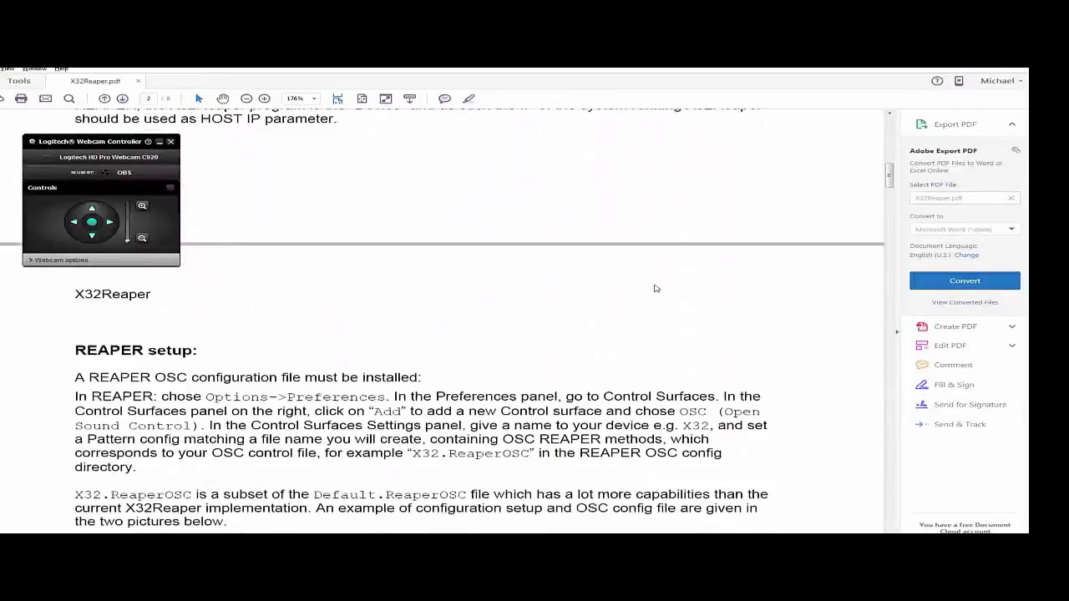
pyautogui.scroll(-5, 655, 289)
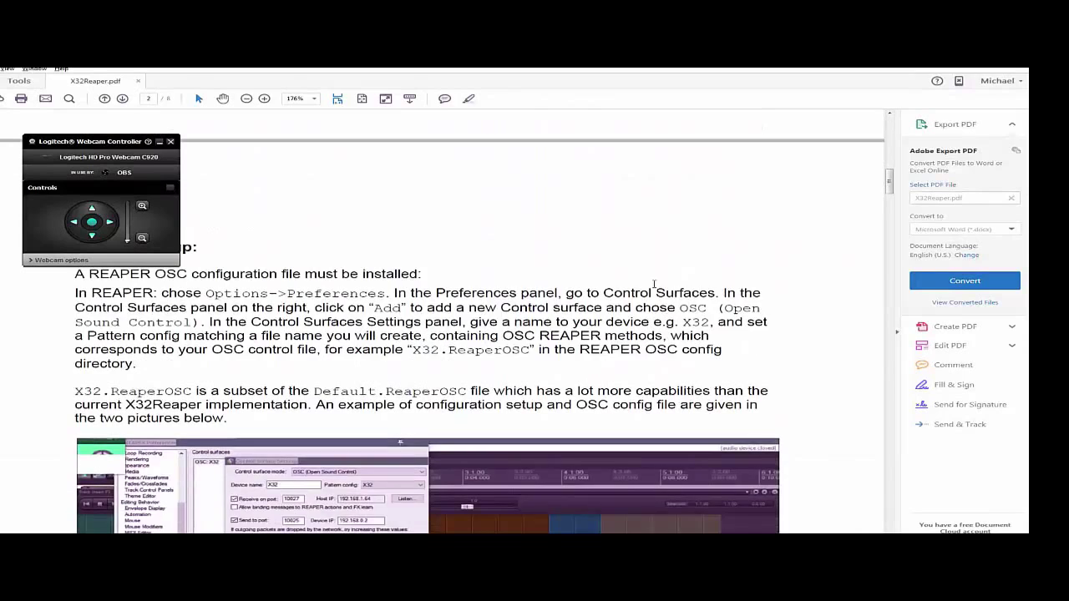
pyautogui.scroll(-1, 655, 288)
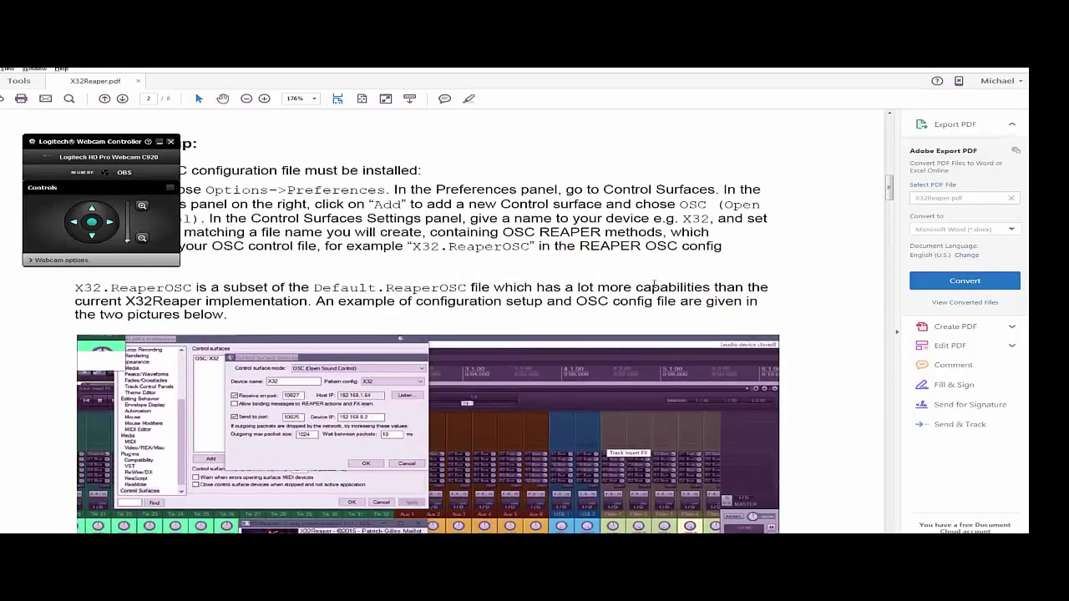
pyautogui.scroll(-4, 654, 284)
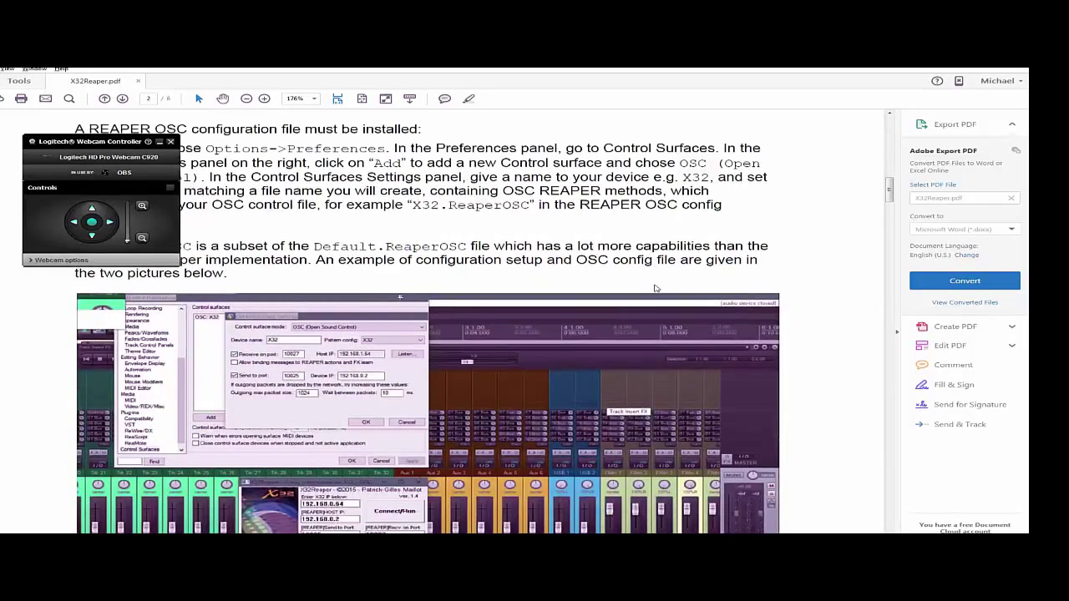
pyautogui.scroll(-4, 654, 285)
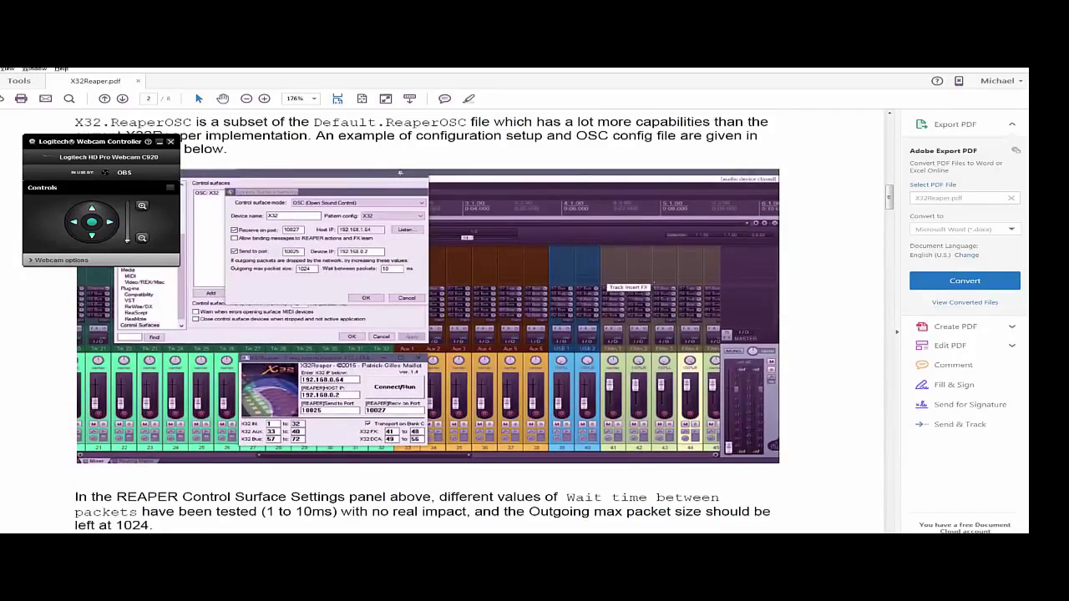
pyautogui.scroll(-6, 654, 285)
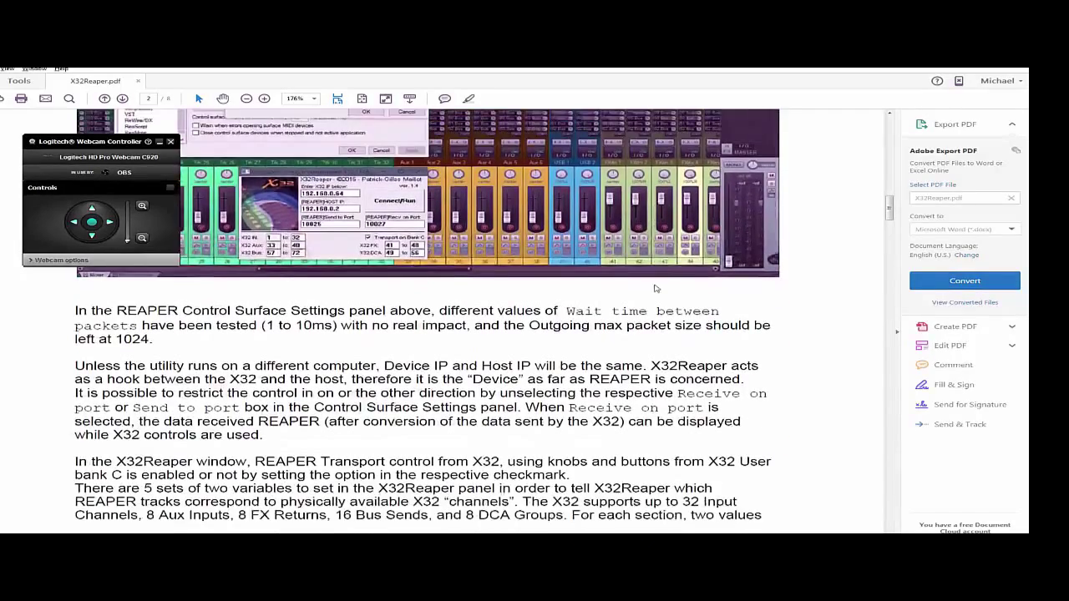
pyautogui.scroll(-2, 654, 285)
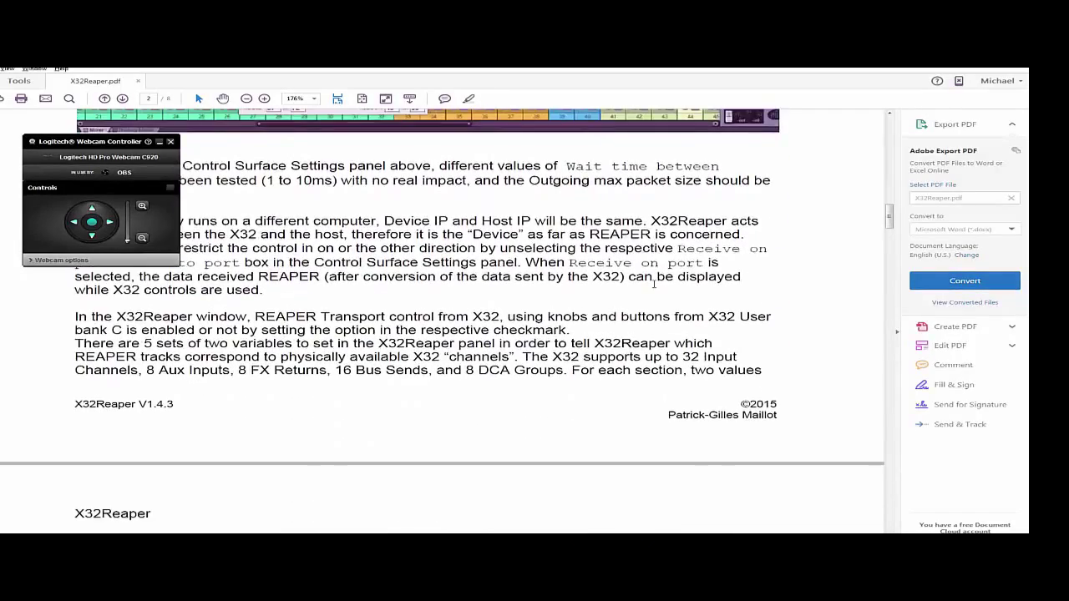
pyautogui.scroll(3, 656, 288)
pyautogui.scroll(11, 656, 288)
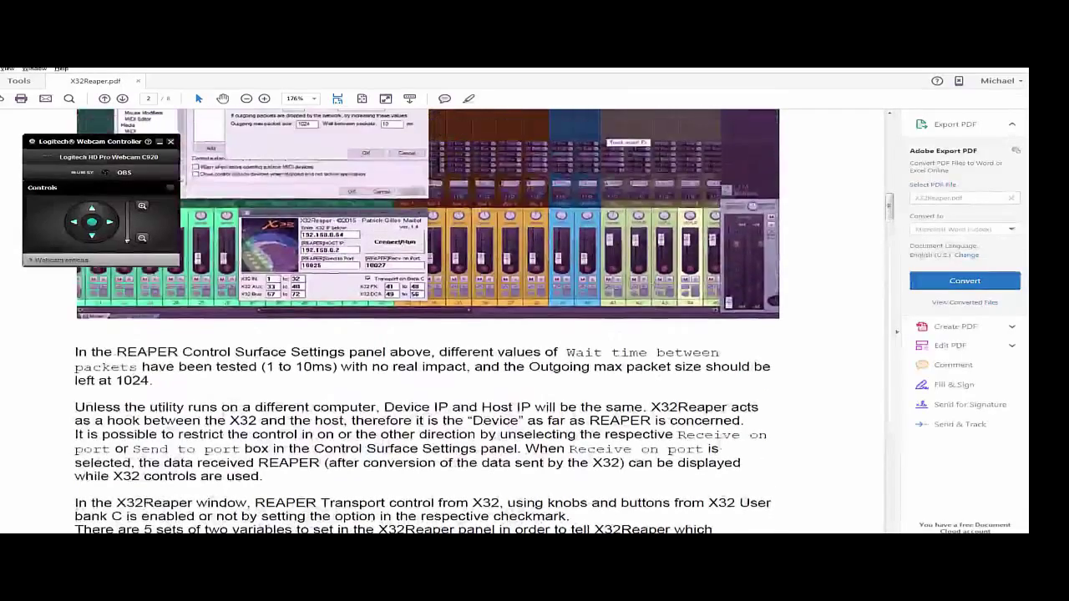
pyautogui.scroll(5, 654, 285)
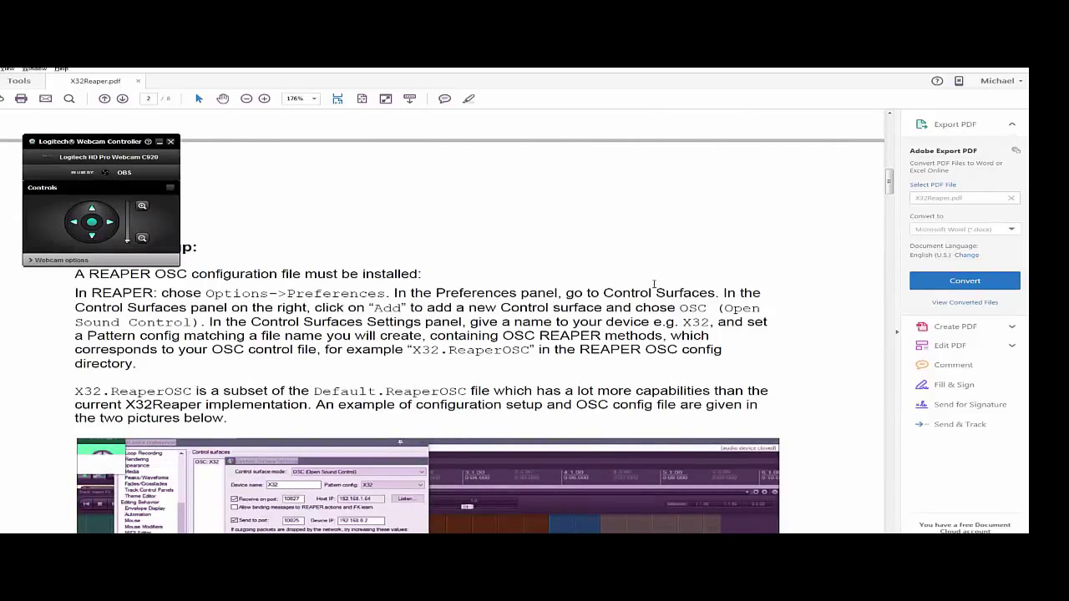
pyautogui.hotkey('alt', 'Tab')
pyautogui.hotkey('alt', 'Tab')
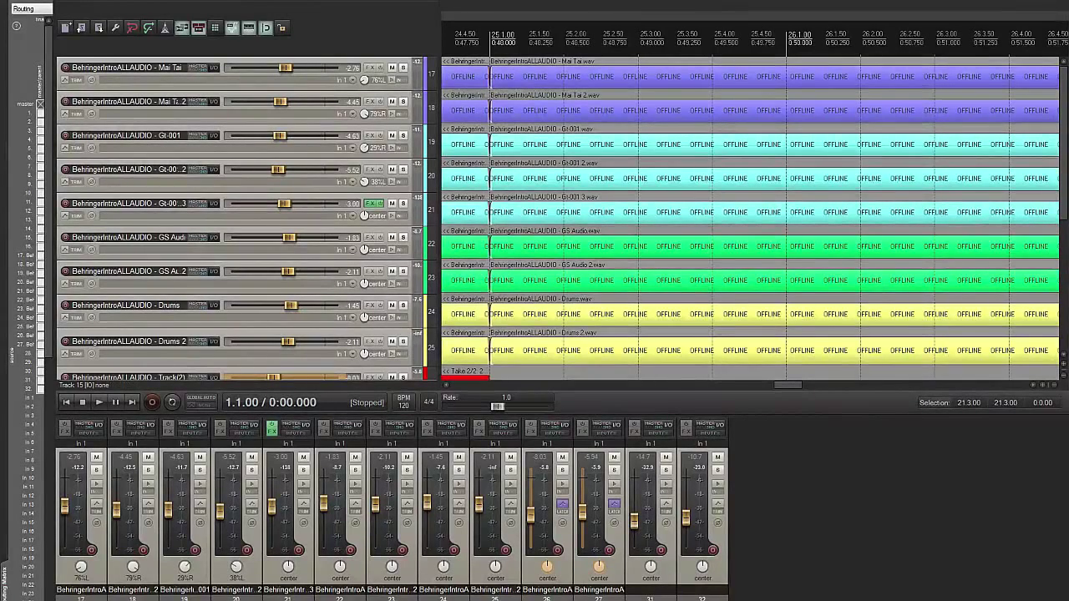
# - In Options > Preferences, go to the Control Surfaces page and begin adding a surface
pyautogui.hotkey('alt', 'o')
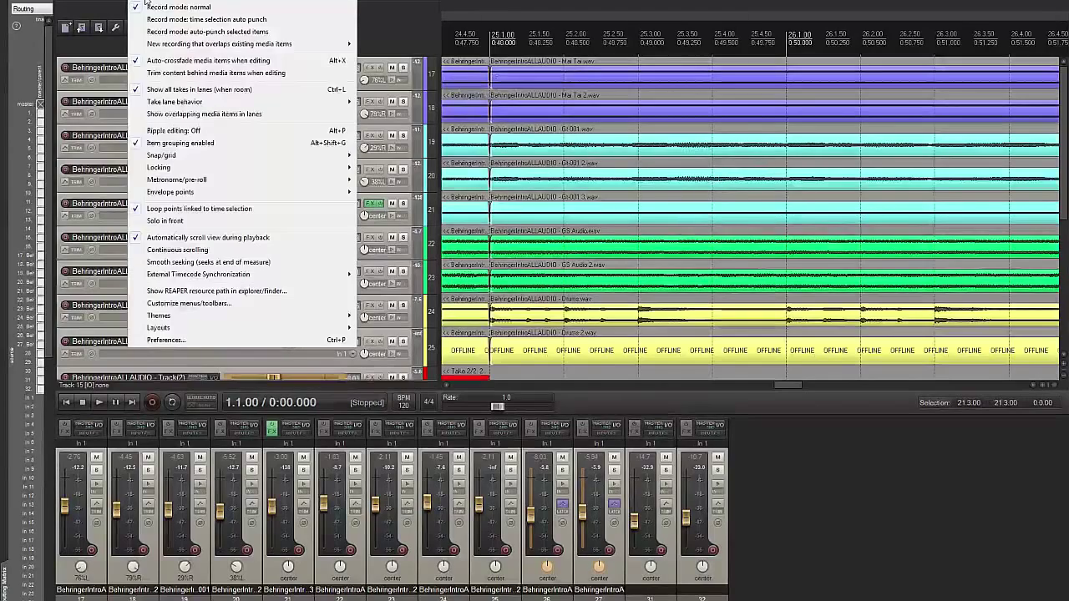
pyautogui.click(165, 340)
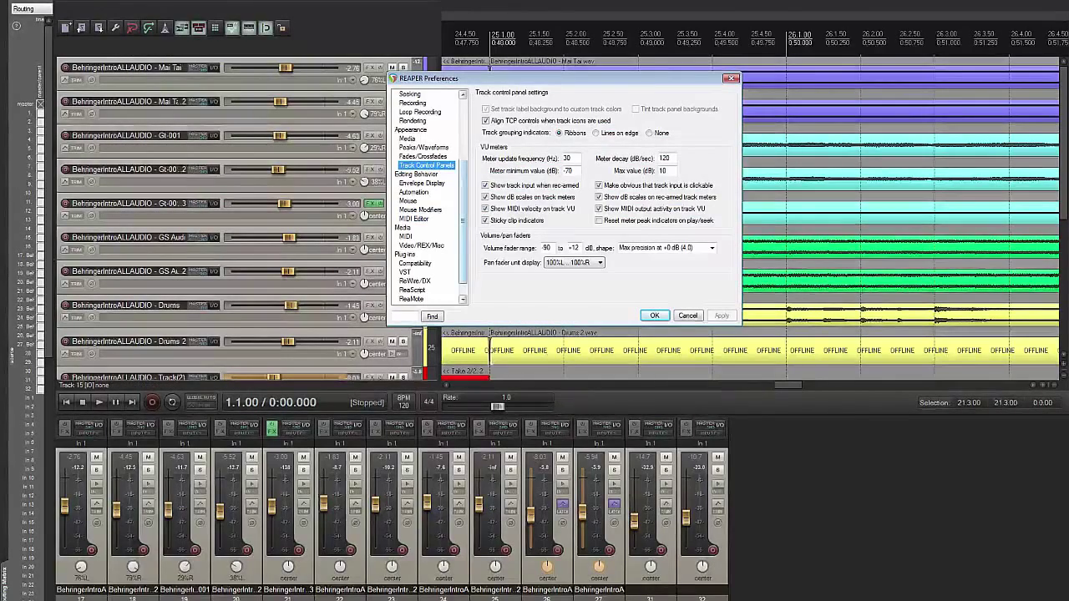
pyautogui.scroll(-2, 429, 196)
pyautogui.click(415, 289)
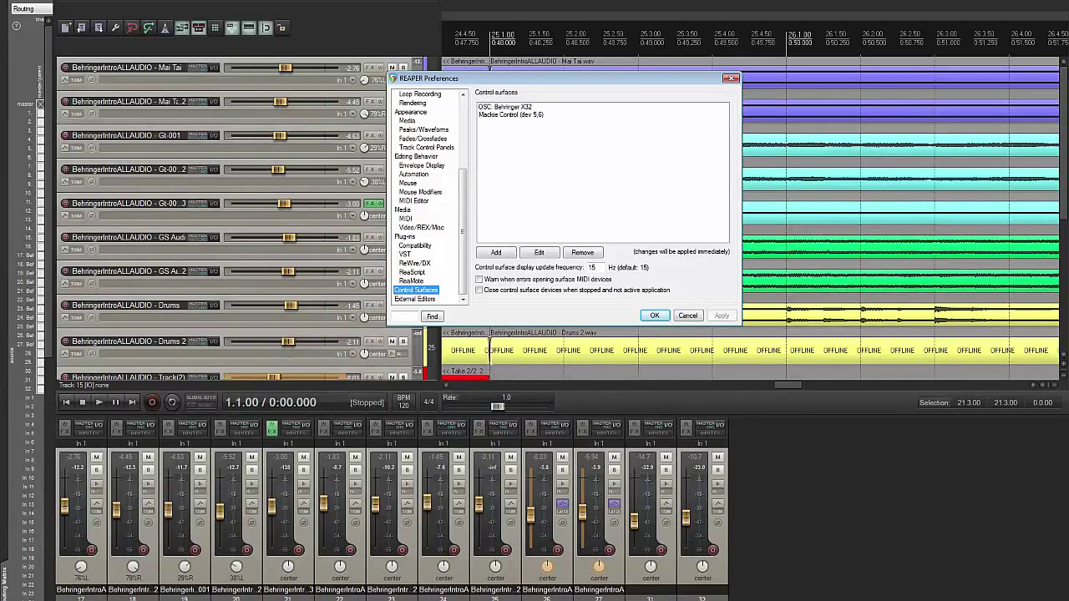
pyautogui.click(496, 252)
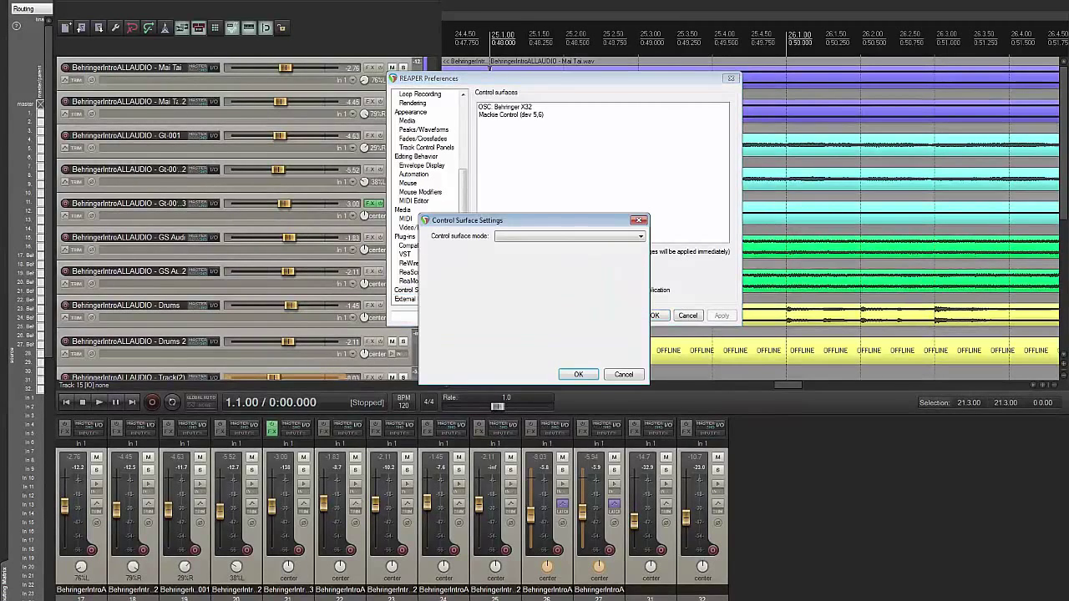
# - Draft an OSC surface with the X32 pattern config and device name x32, then cancel it
pyautogui.hotkey('alt', 'Down')
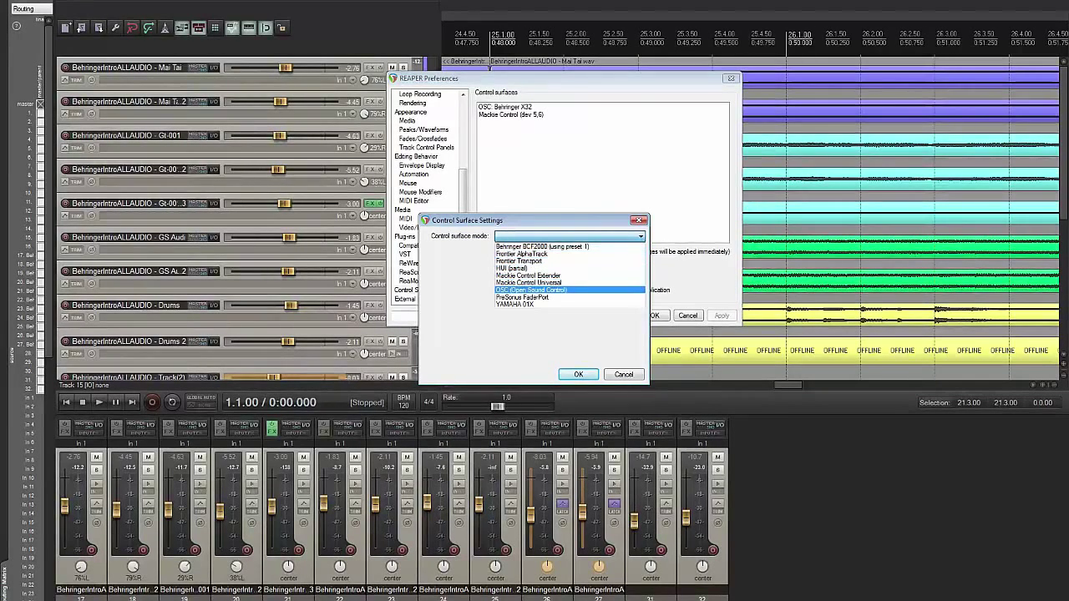
pyautogui.click(531, 290)
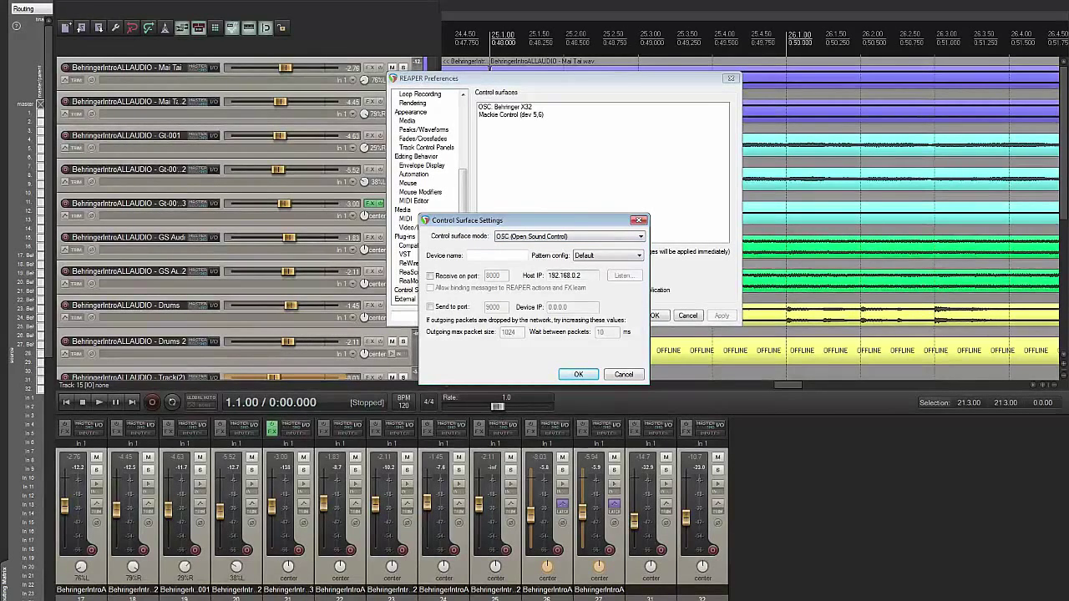
pyautogui.click(608, 254)
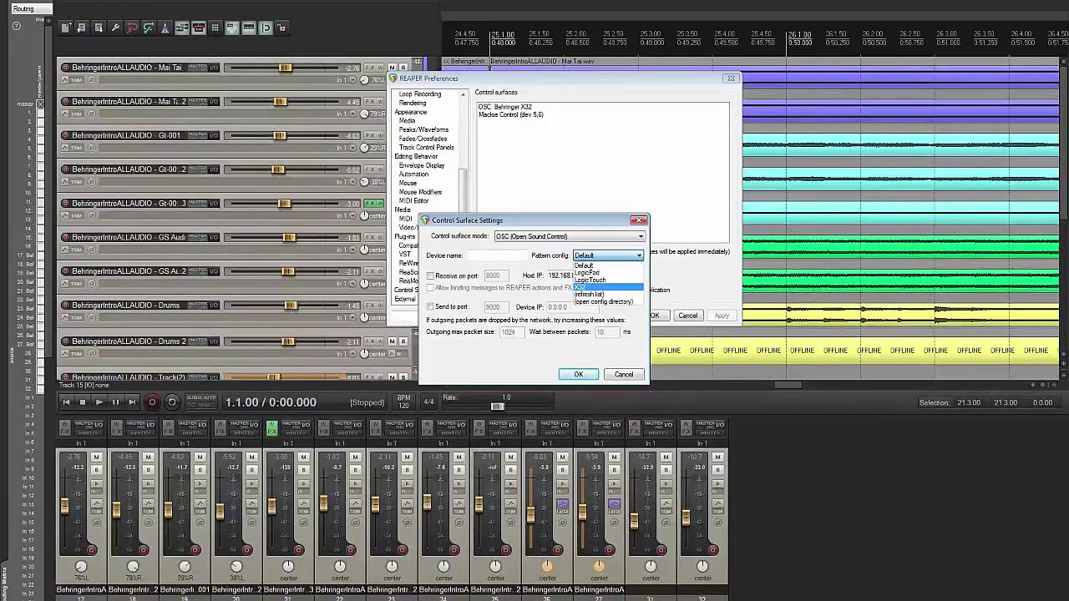
pyautogui.press('Return')
pyautogui.press('Tab')
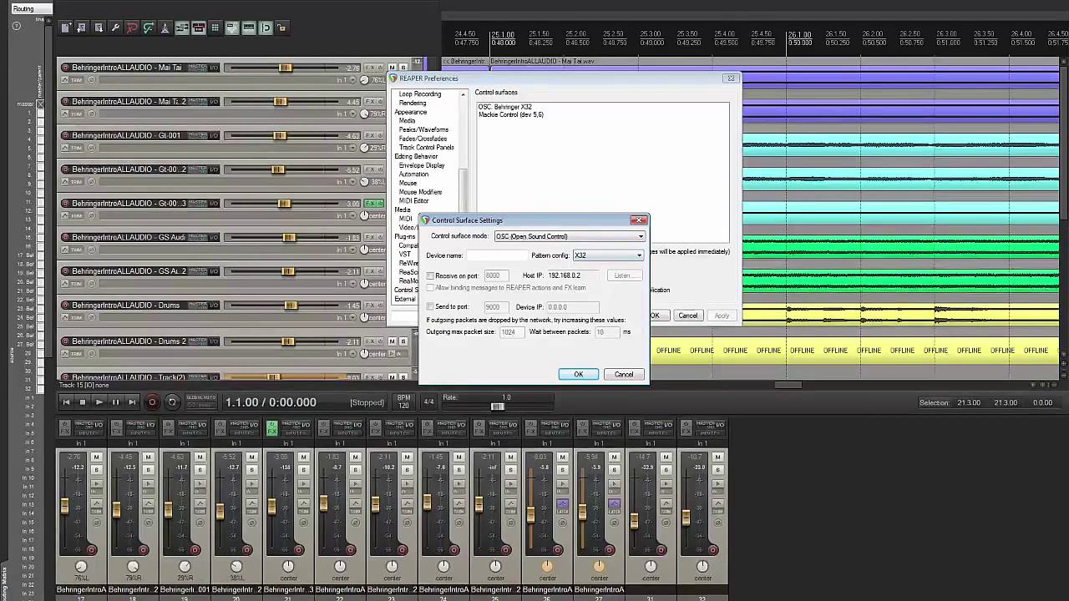
pyautogui.click(497, 254)
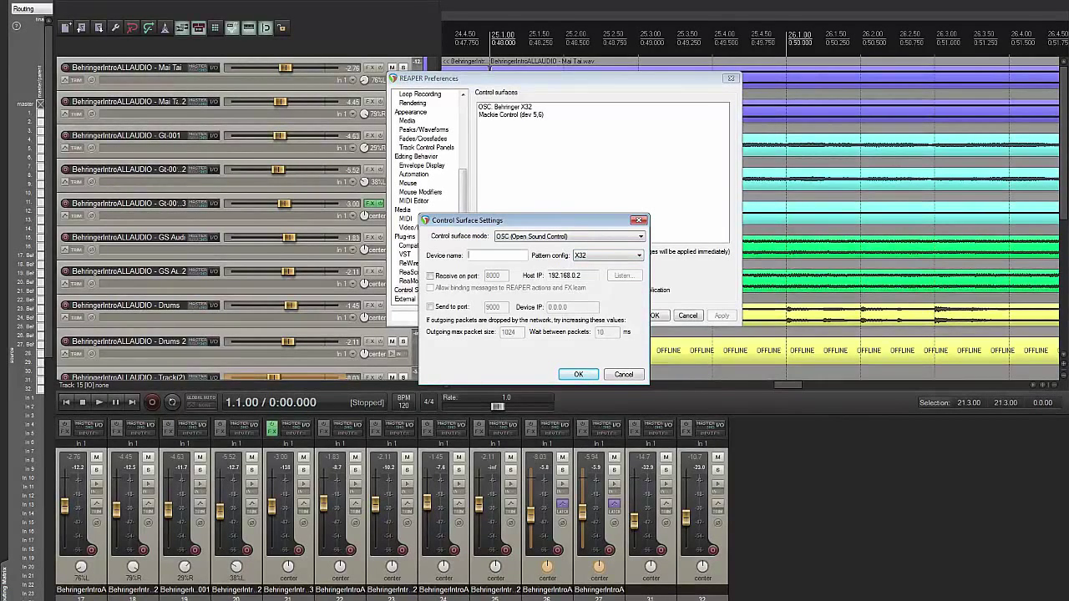
pyautogui.write('x32')
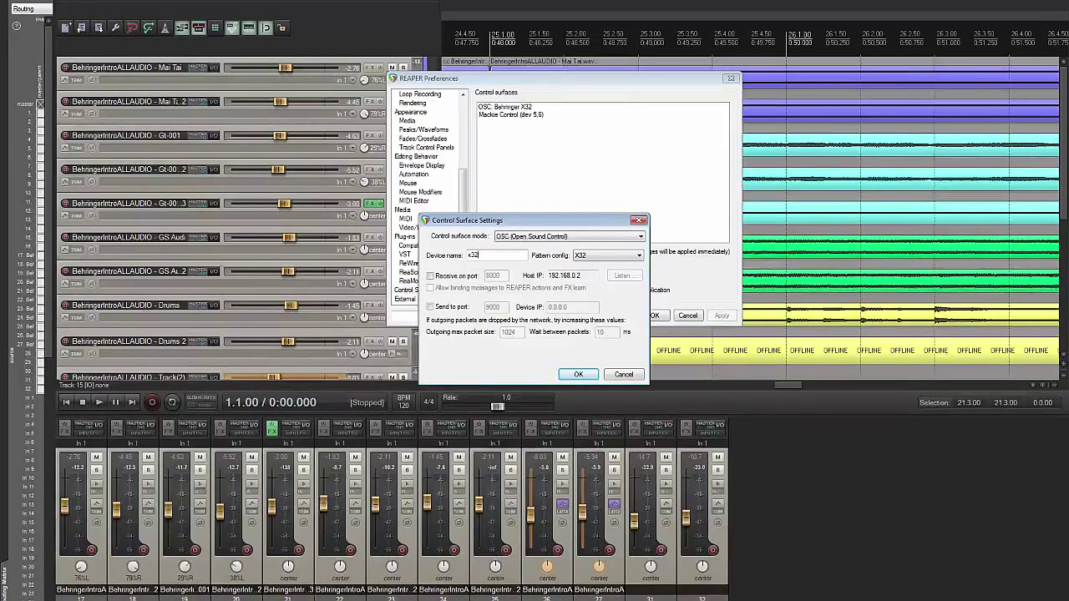
pyautogui.press('Return')
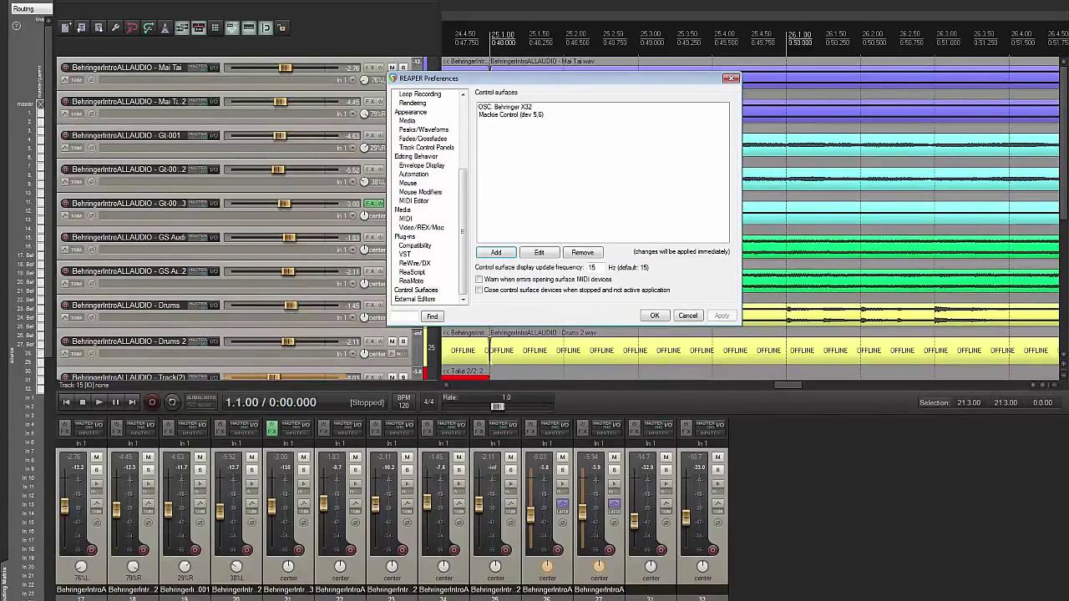
pyautogui.click(505, 106)
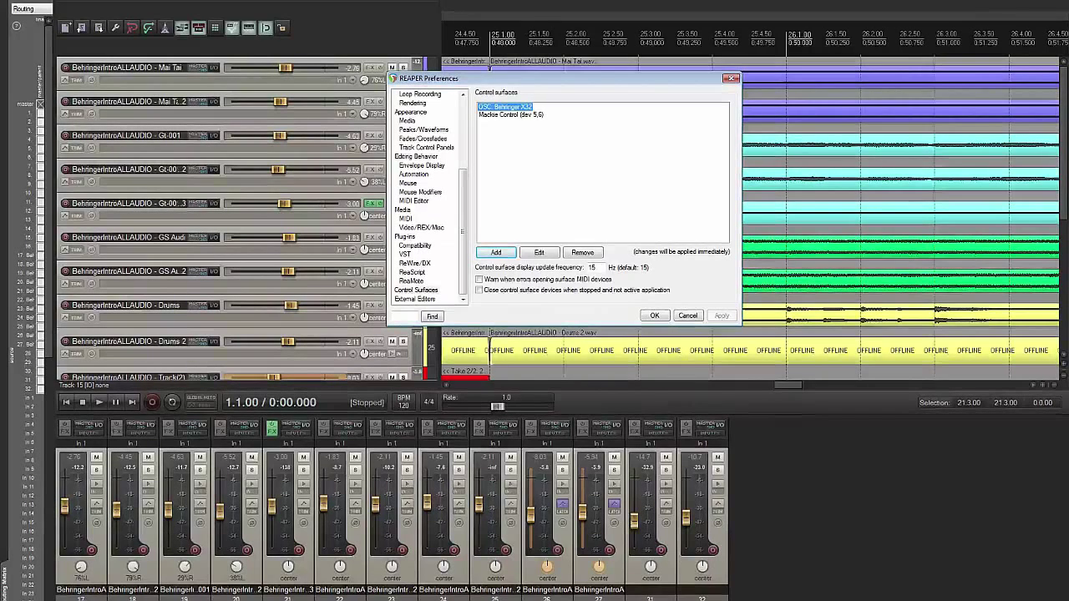
pyautogui.doubleClick(504, 107)
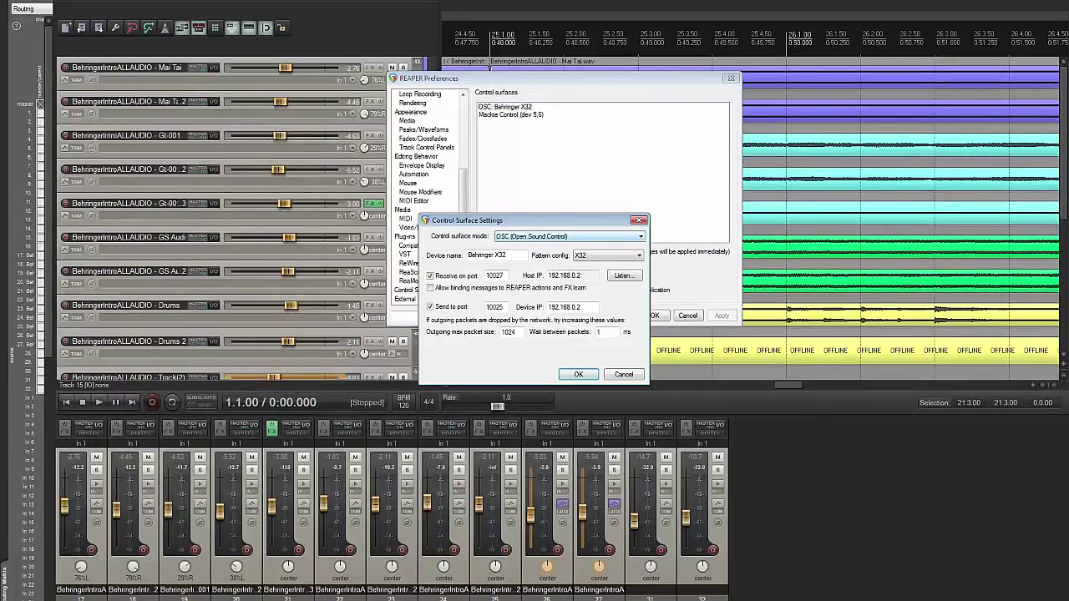
pyautogui.moveTo(501, 220); pyautogui.dragTo(503, 200)
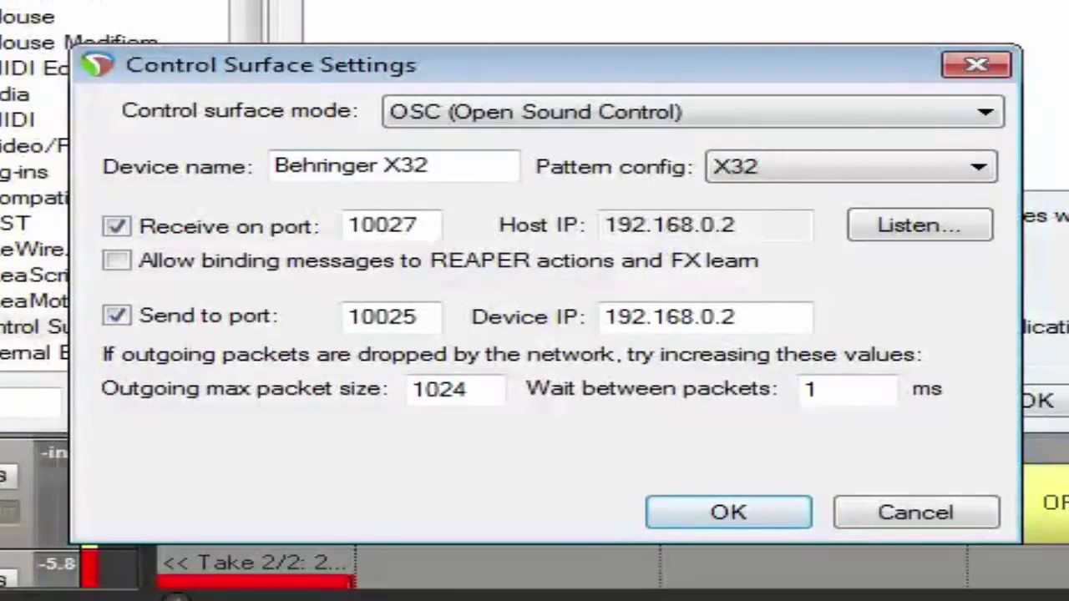
pyautogui.press('Return')
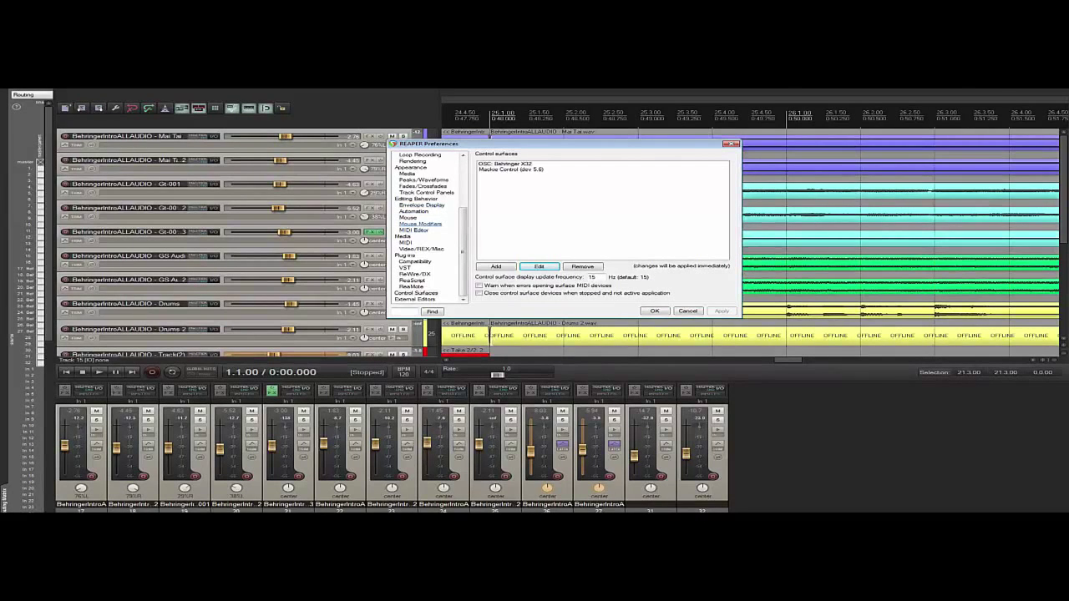
# - View the Track Control Panels preferences and move the X32Reaper window over REAPER's arrange area
pyautogui.click(427, 192)
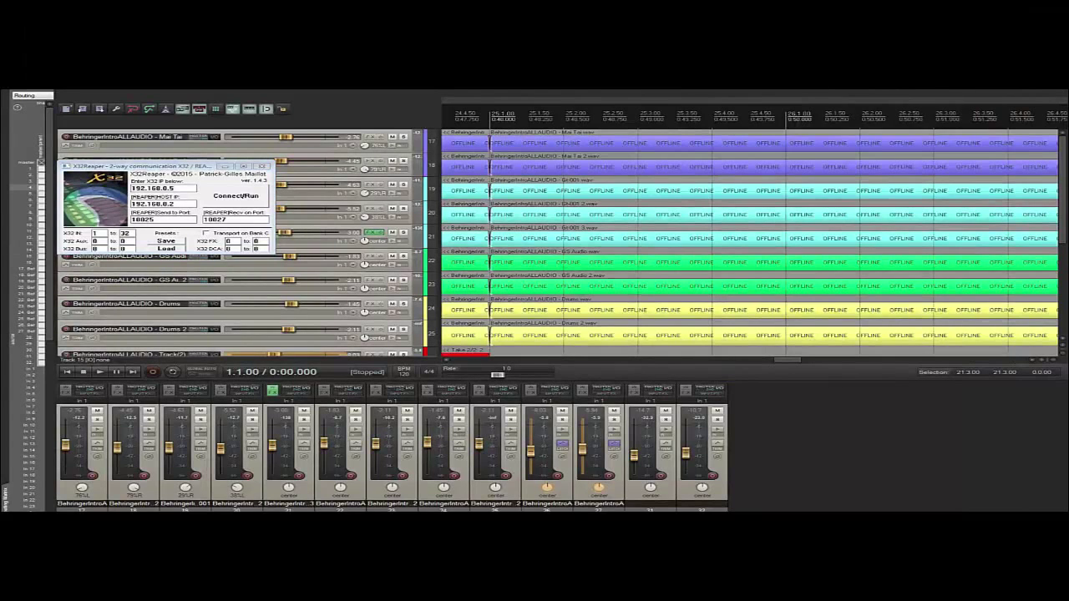
pyautogui.moveTo(134, 165); pyautogui.dragTo(281, 180)
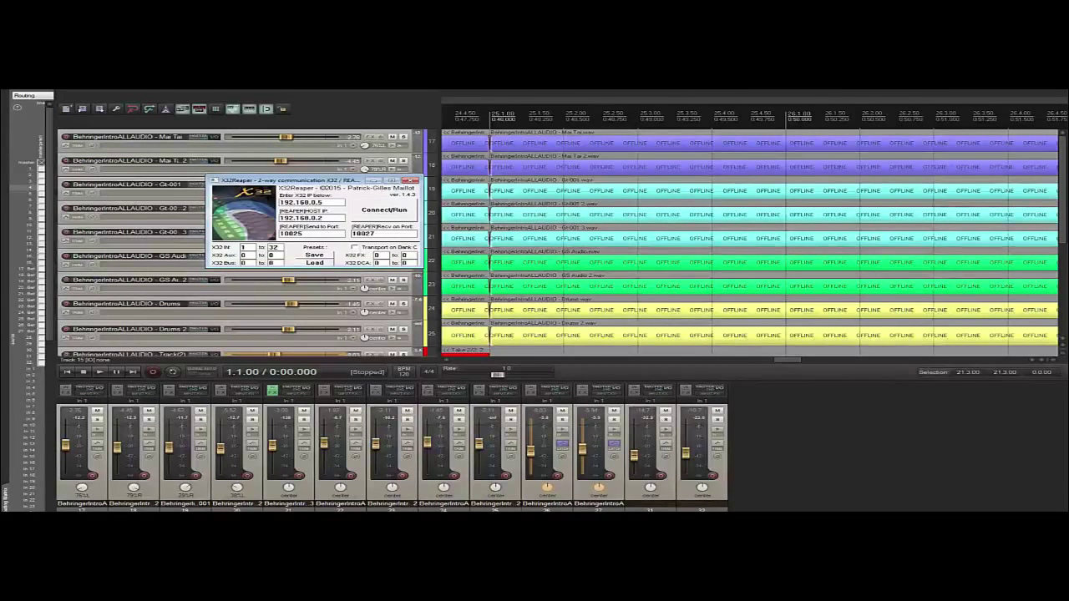
pyautogui.moveTo(281, 180); pyautogui.dragTo(616, 171)
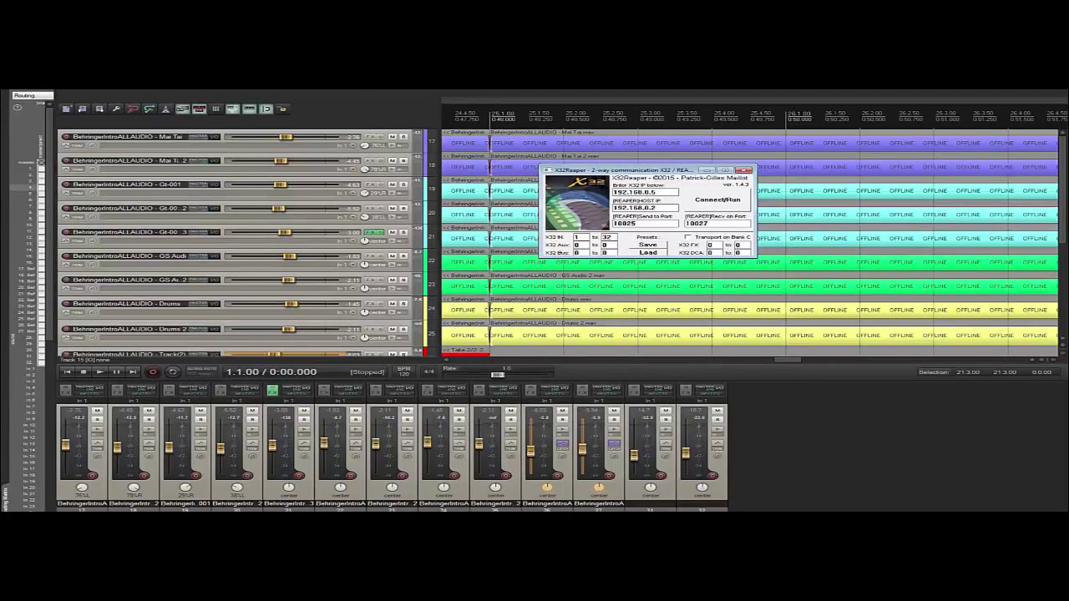
pyautogui.click(133, 83)
# - Open the Control Surfaces page in REAPER's preferences
pyautogui.click(191, 329)
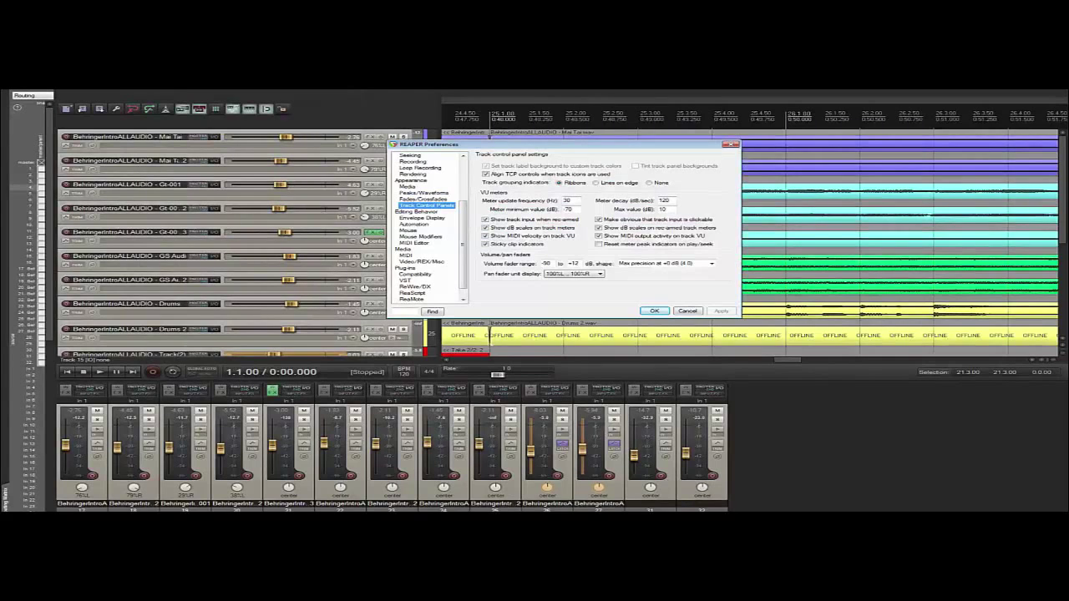
pyautogui.scroll(-1, 425, 225)
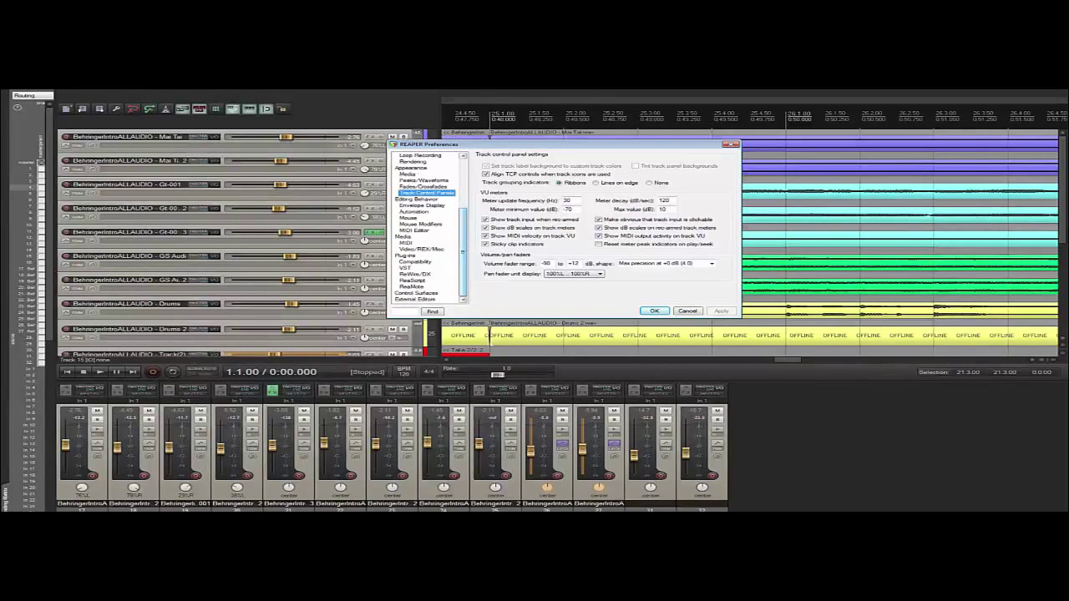
pyautogui.click(415, 293)
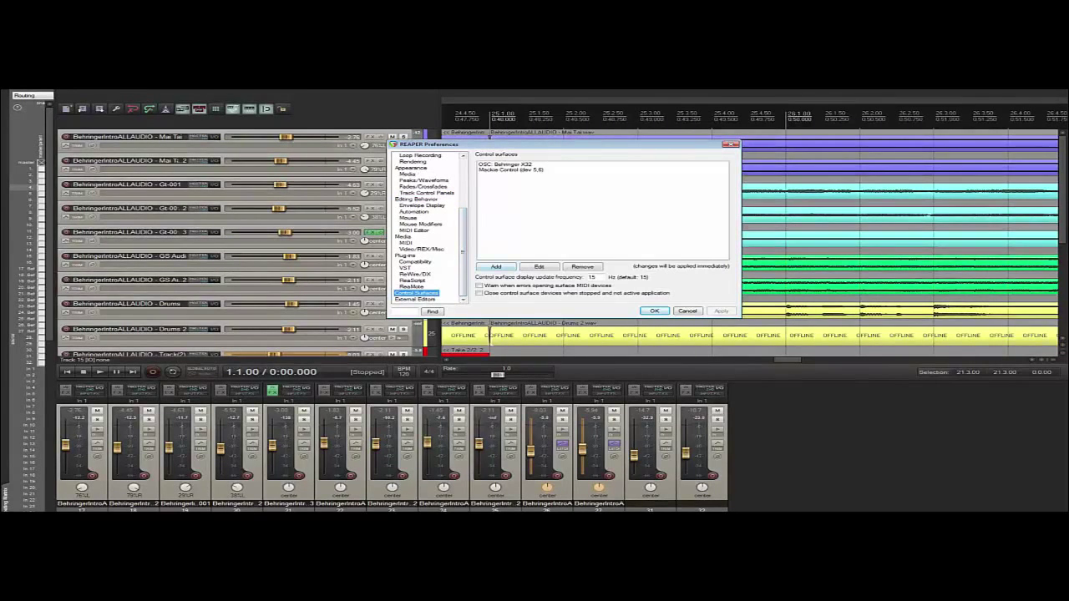
# - Open OSC: Behringer X32's settings beside X32Reaper and compare ports 10027 and 10025
pyautogui.click(539, 266)
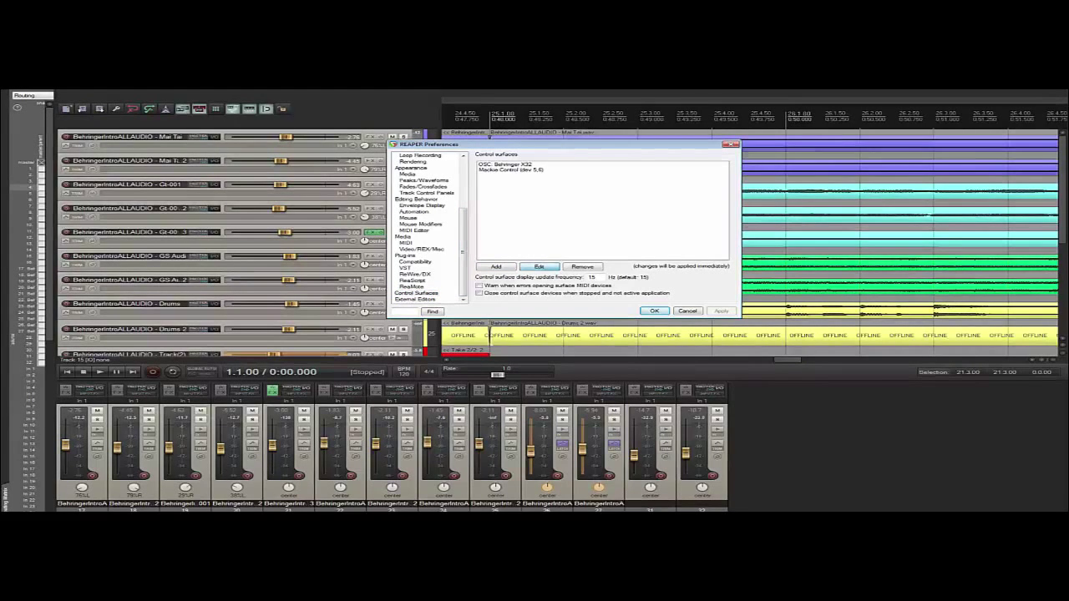
pyautogui.click(504, 165)
pyautogui.doubleClick(504, 165)
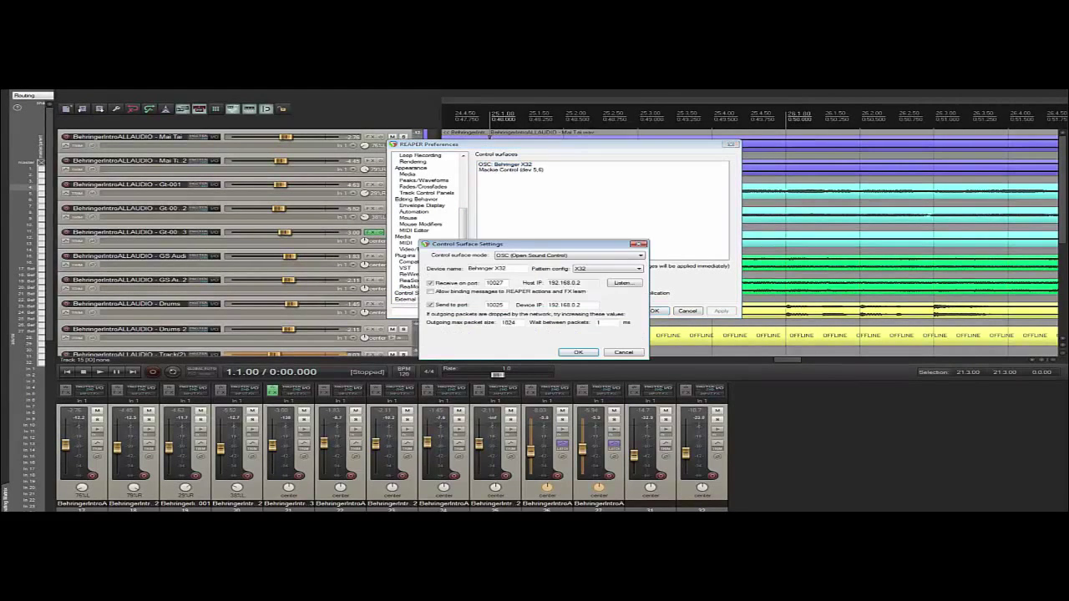
pyautogui.moveTo(518, 244); pyautogui.dragTo(430, 157)
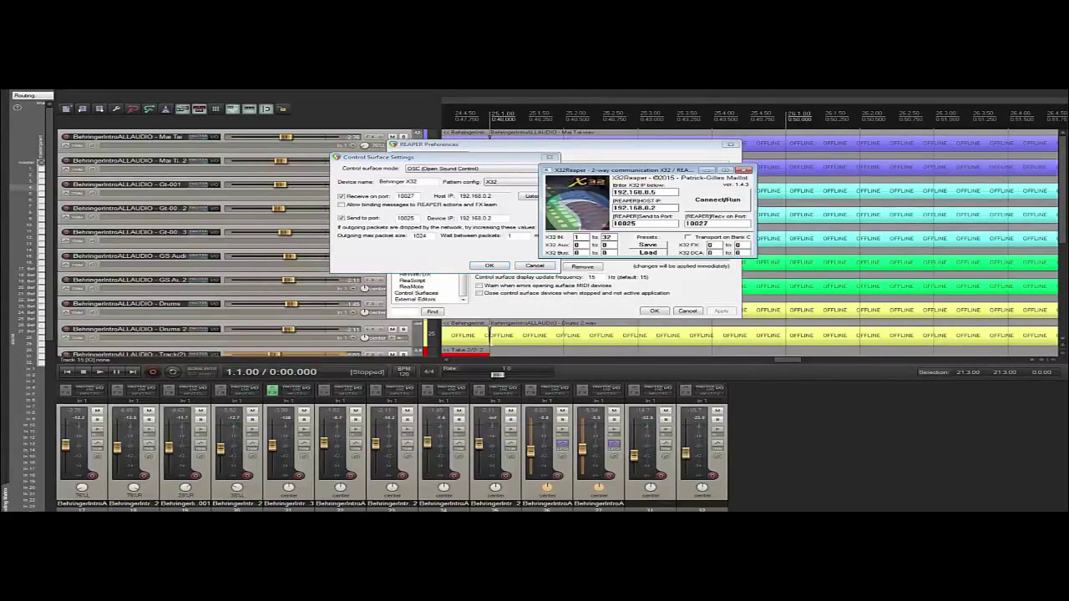
pyautogui.moveTo(635, 169); pyautogui.dragTo(685, 164)
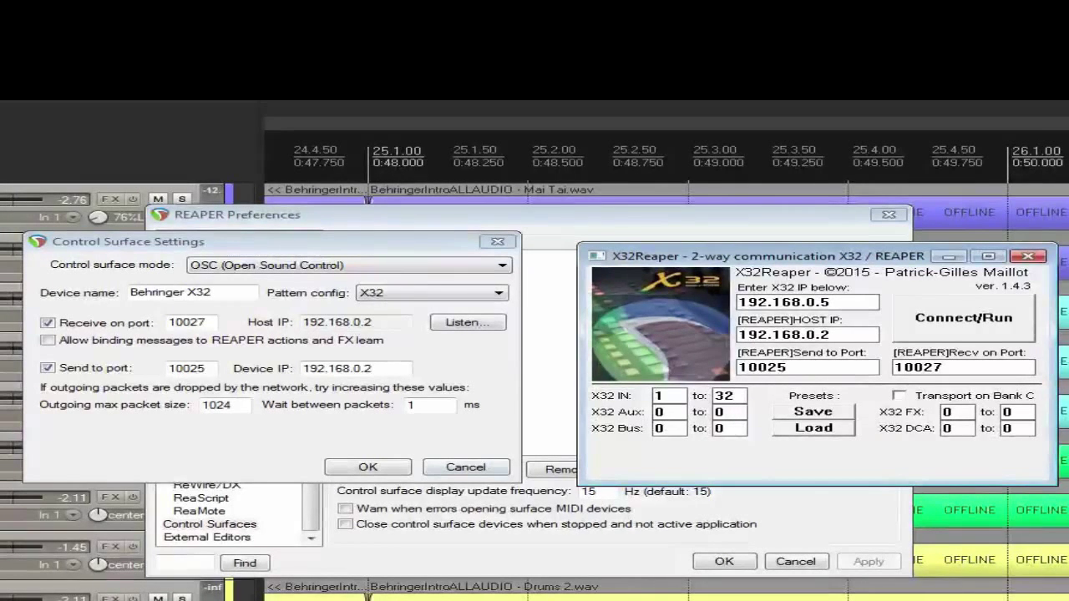
pyautogui.press('Escape')
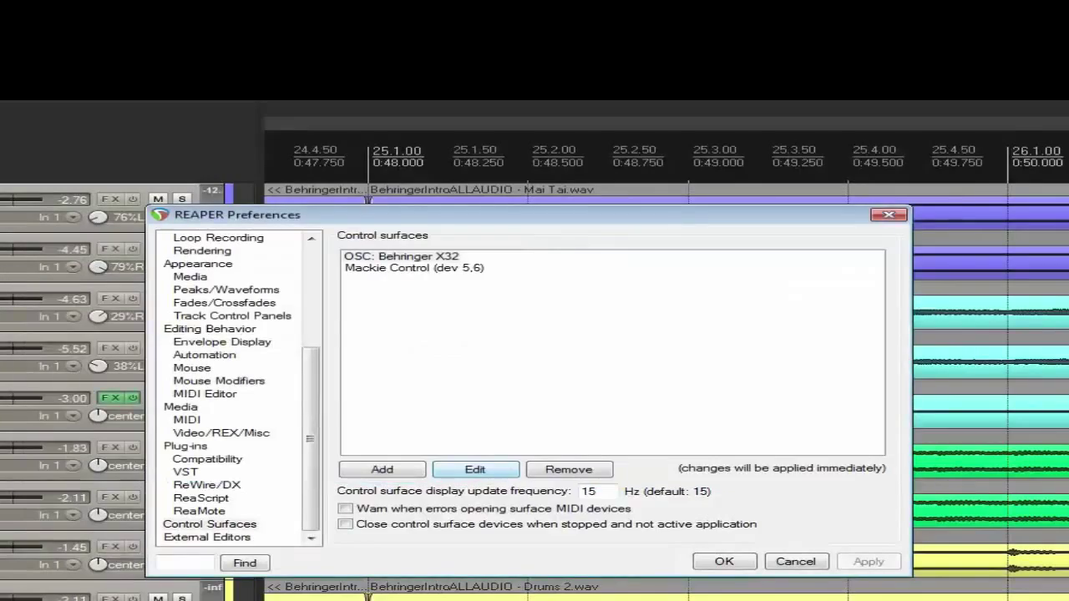
# - Close REAPER's Preferences and move the X32Reaper window over the track panel
pyautogui.click(795, 561)
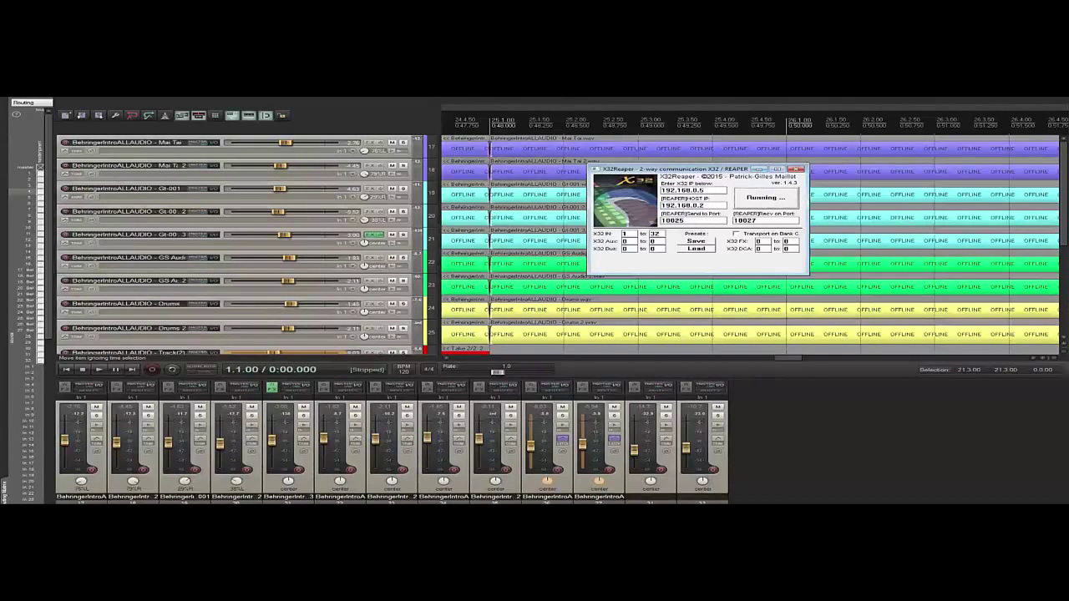
pyautogui.moveTo(668, 169); pyautogui.dragTo(122, 163)
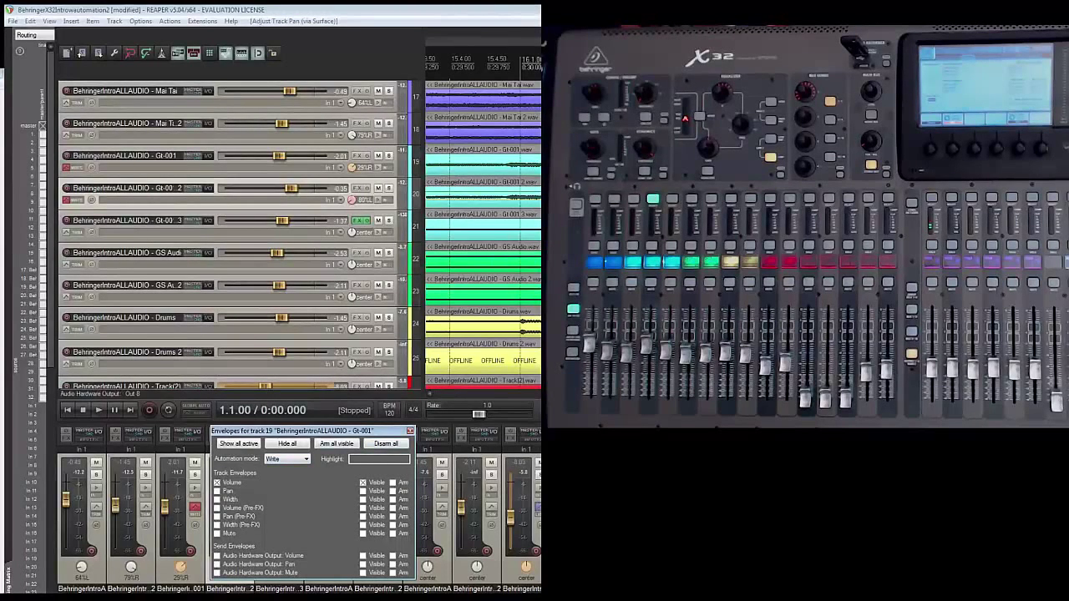
# - Leave track 20's Pan envelope off, then return to the project start and play
pyautogui.click(409, 430)
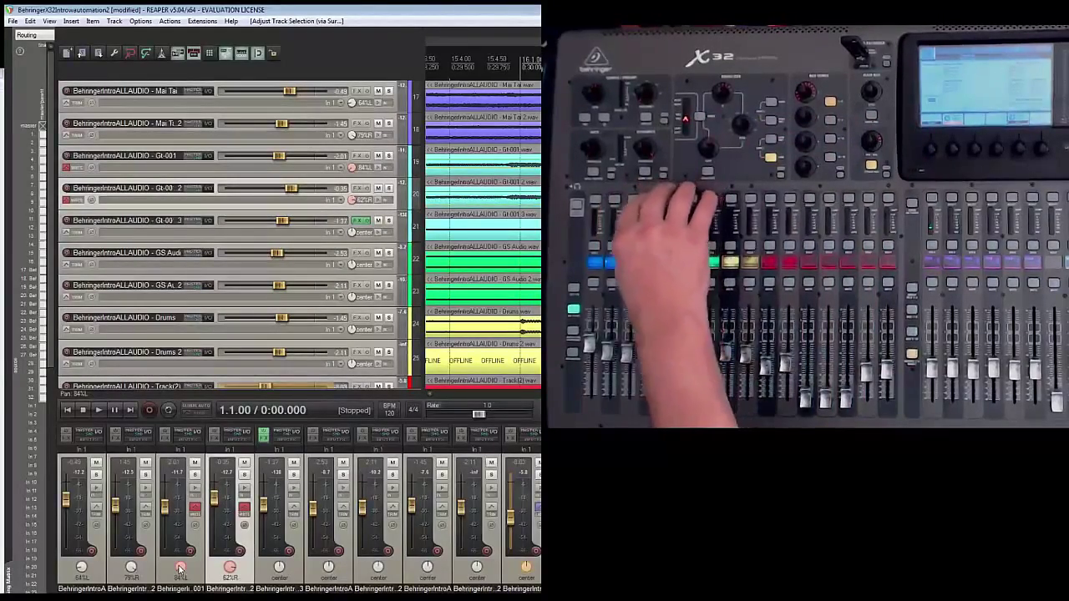
pyautogui.click(242, 508)
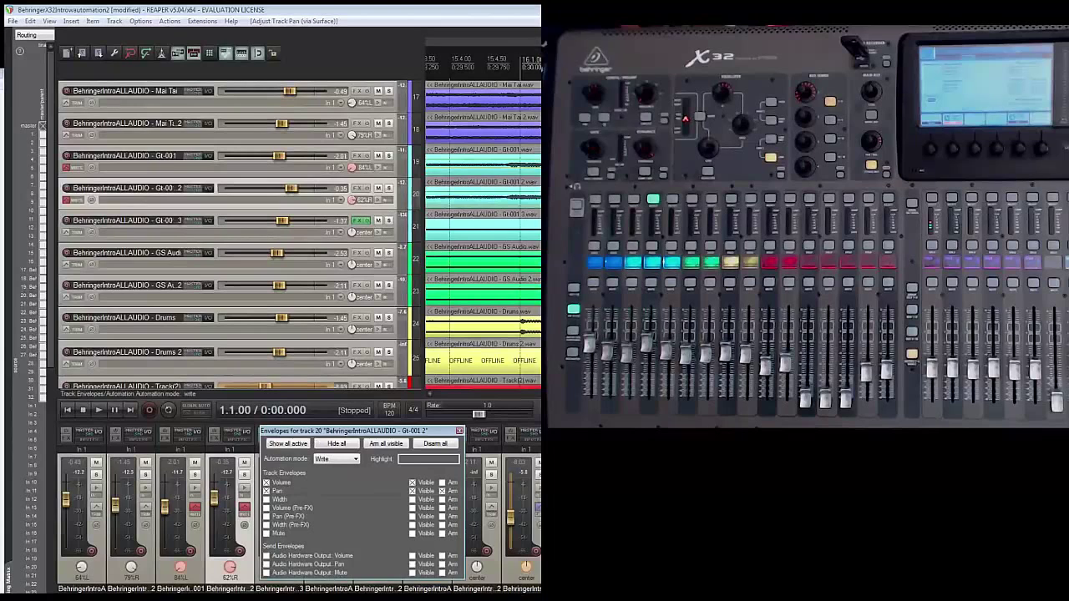
pyautogui.click(269, 491)
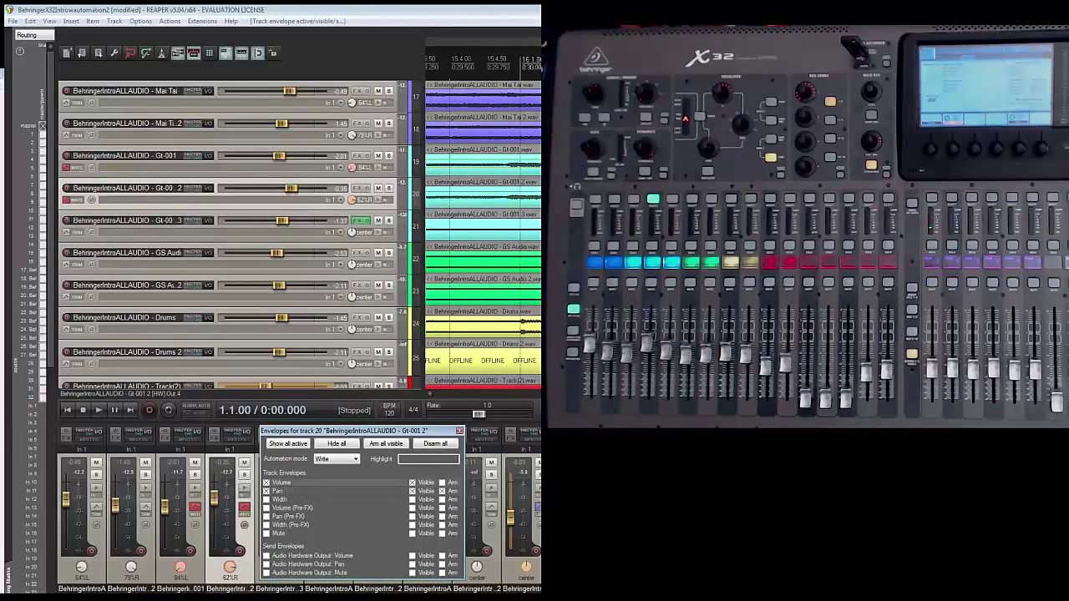
pyautogui.click(267, 491)
pyautogui.click(267, 491)
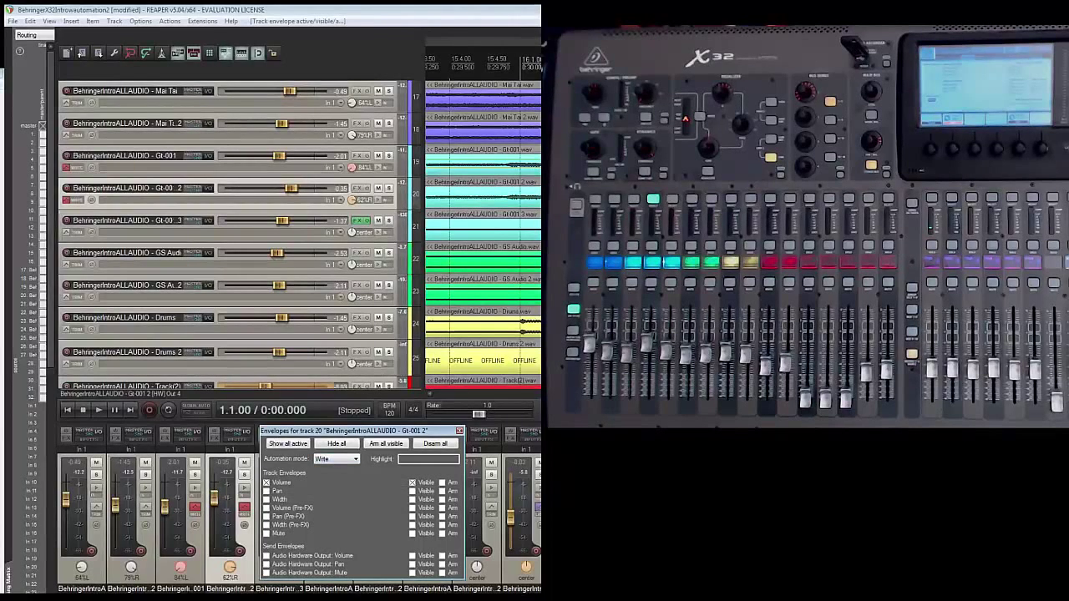
pyautogui.click(458, 431)
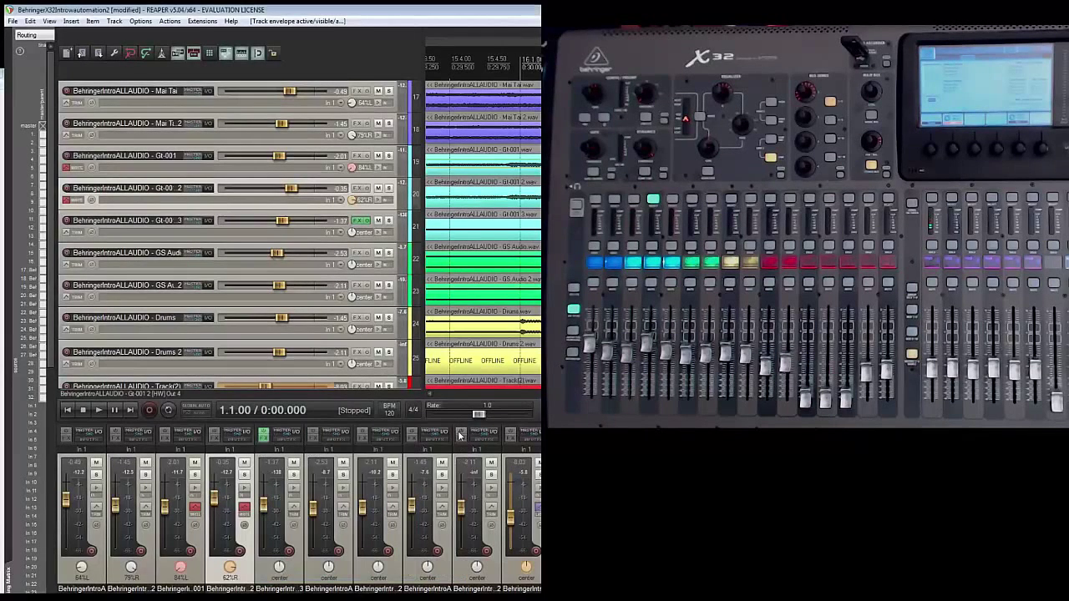
pyautogui.click(70, 413)
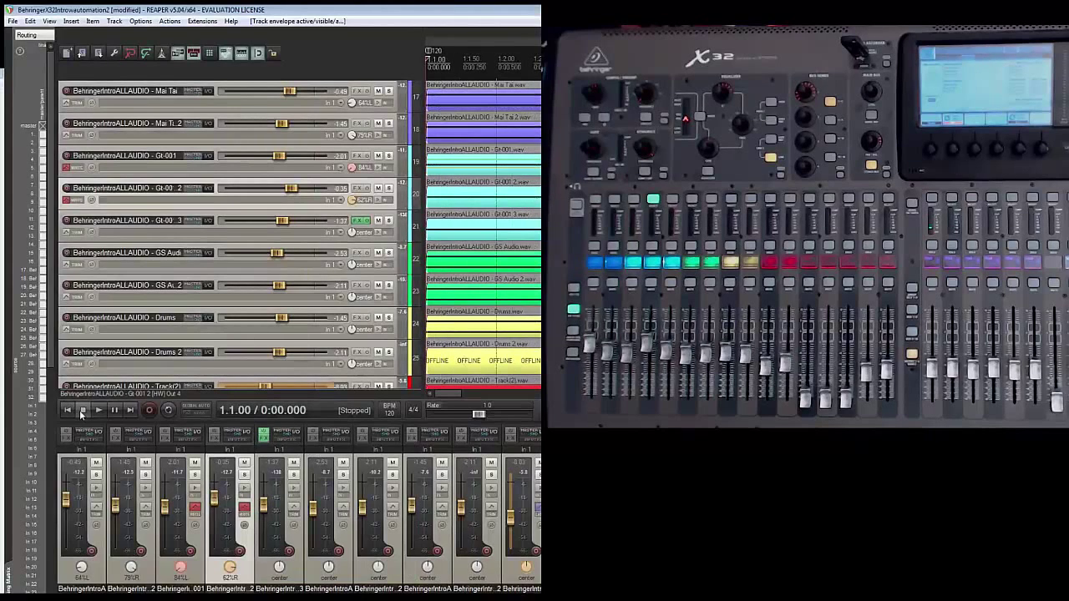
pyautogui.click(98, 411)
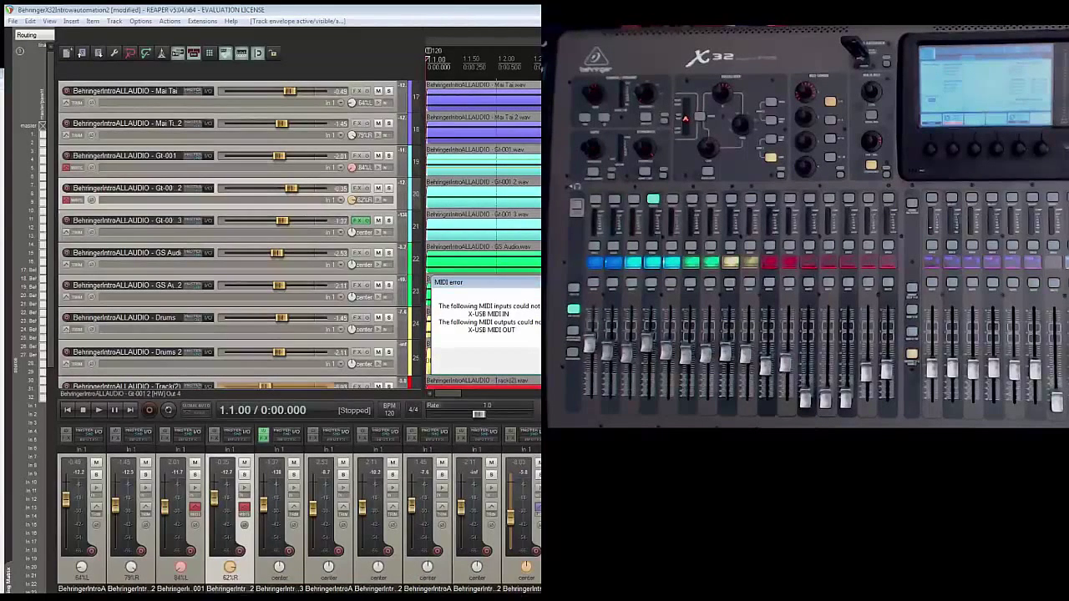